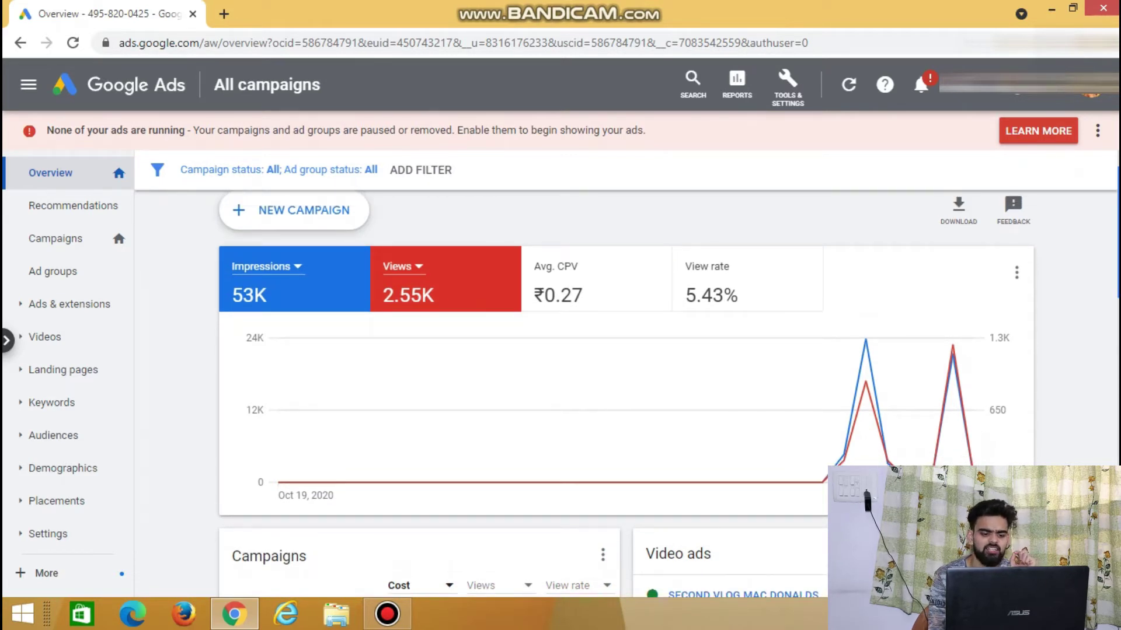
Step: Start a new campaign without a goal's guidance
scroll(626, 394, "down", 3)
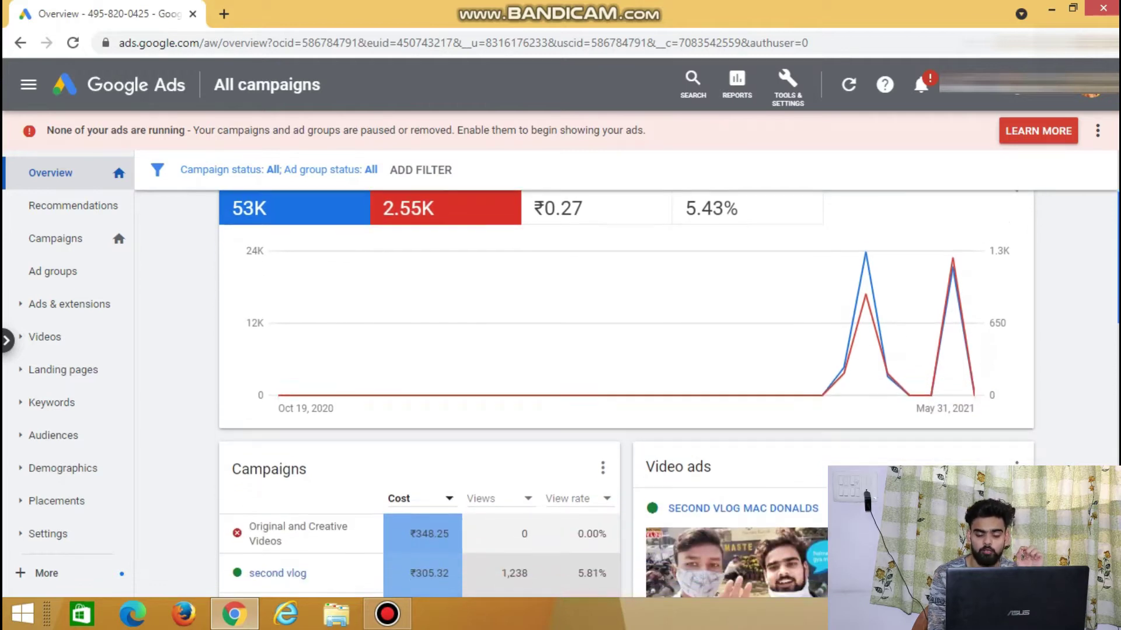
scroll(626, 394, "down", 3)
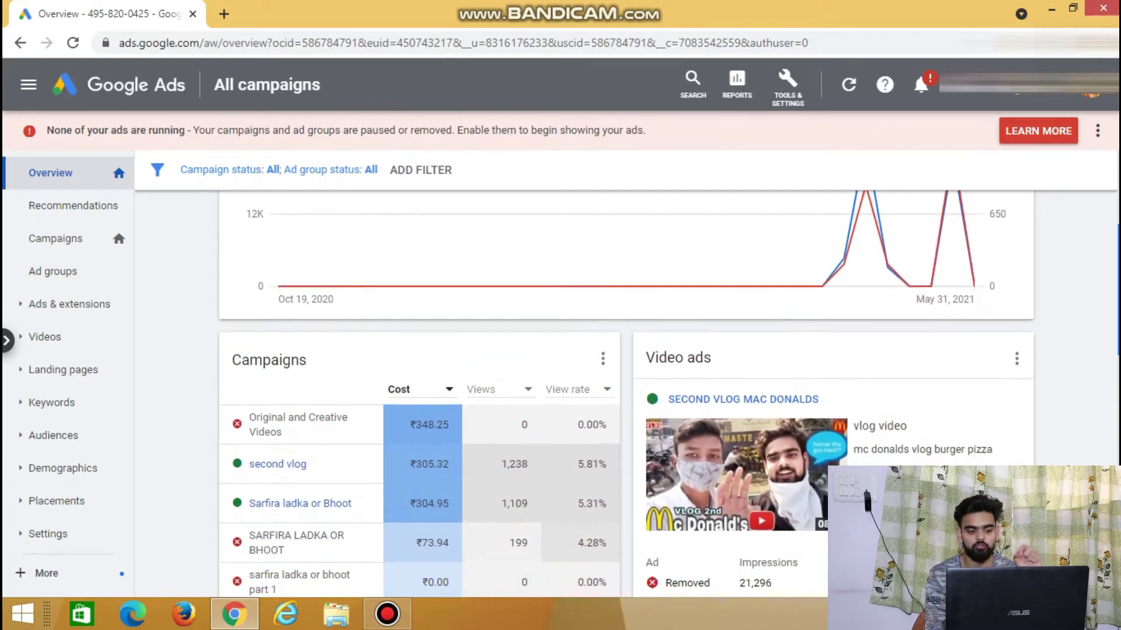
scroll(626, 394, "up", 1)
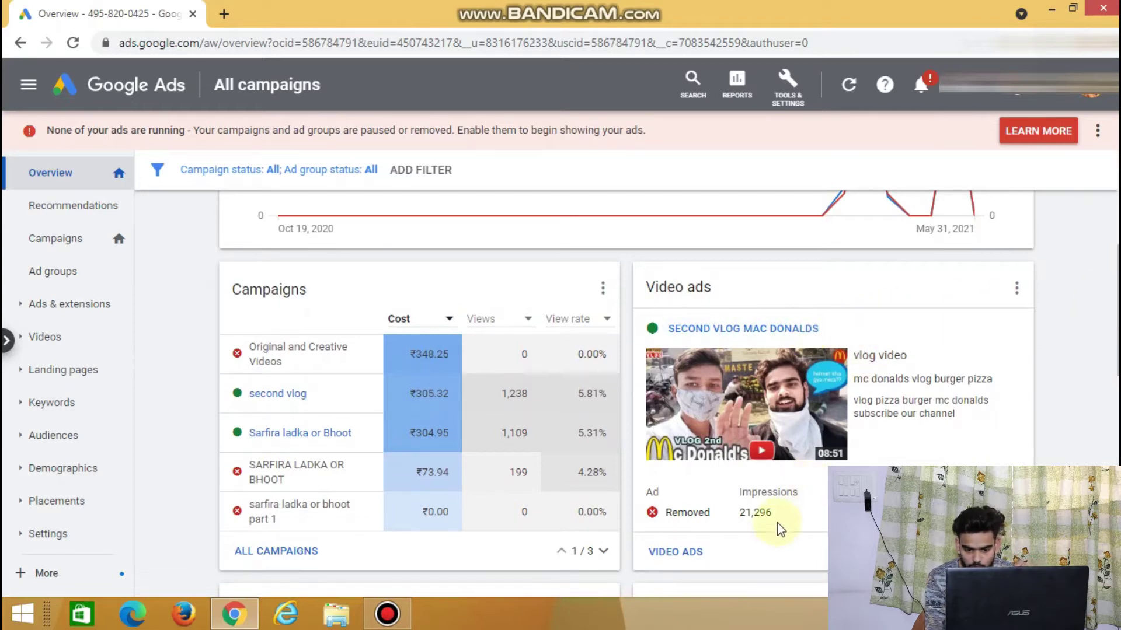
left_click_drag(771, 515, 740, 492)
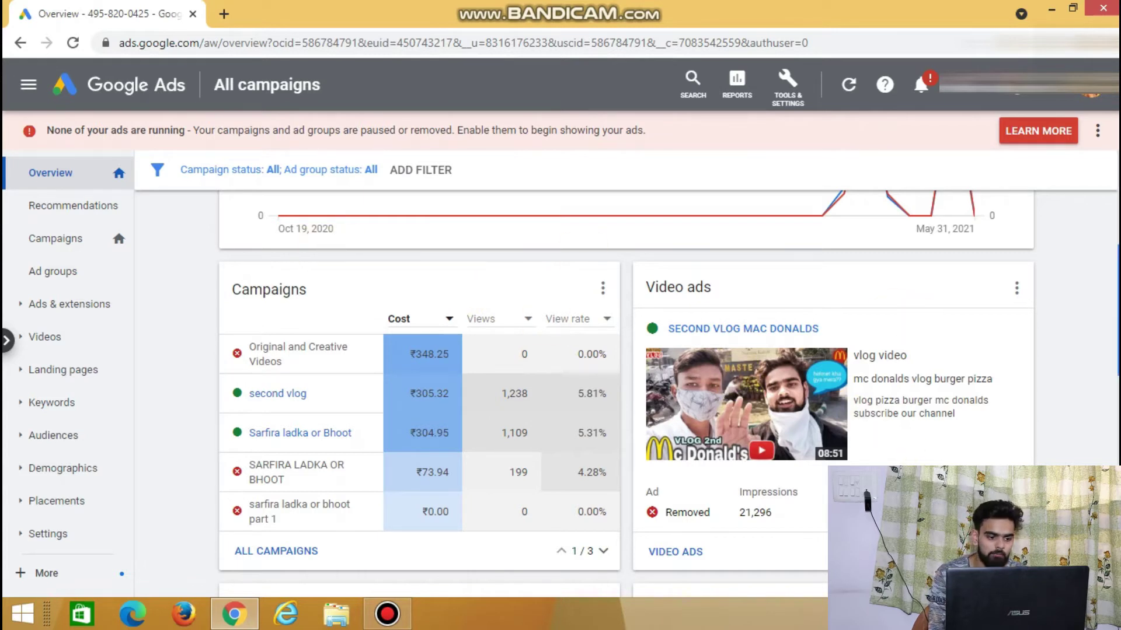
scroll(673, 267, "up", 5)
left_click(305, 274)
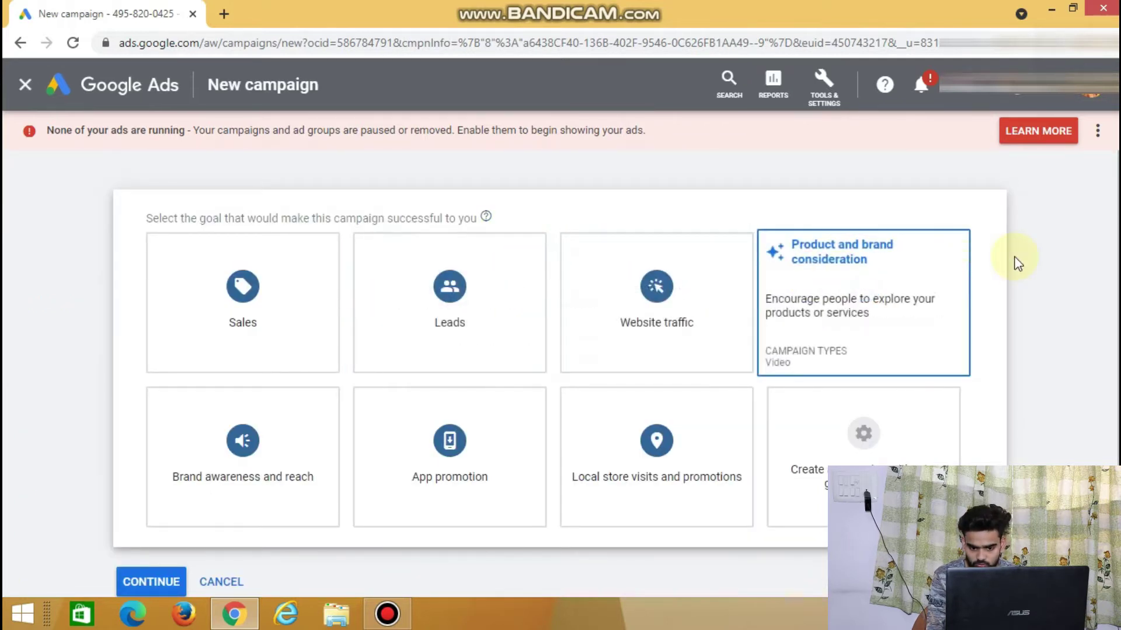
scroll(1088, 316, "down", 2)
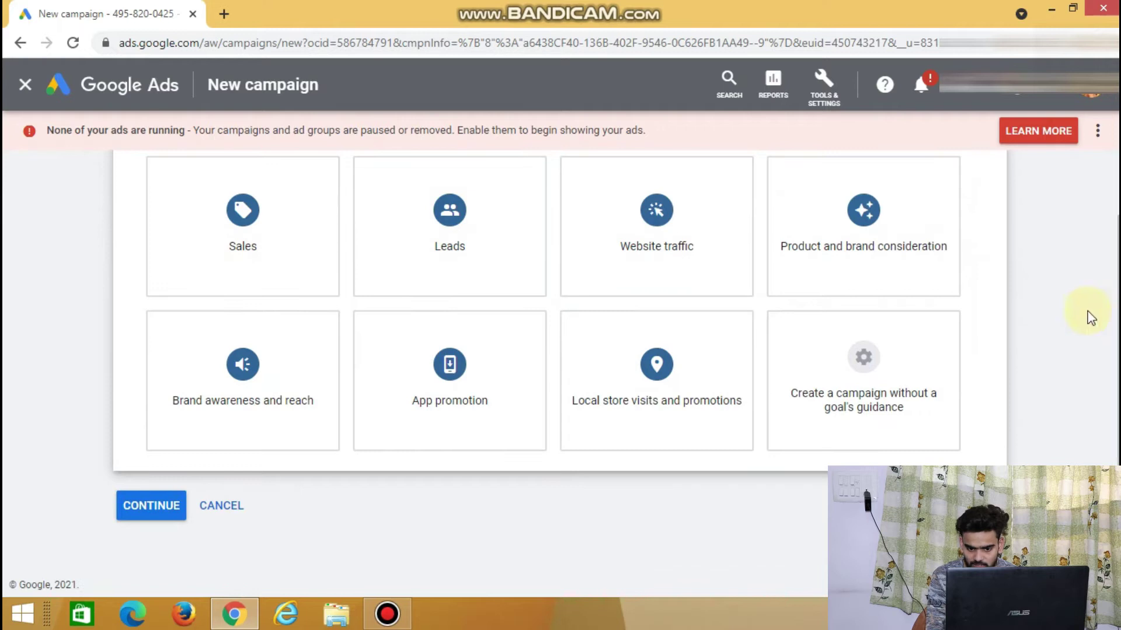
left_click(906, 351)
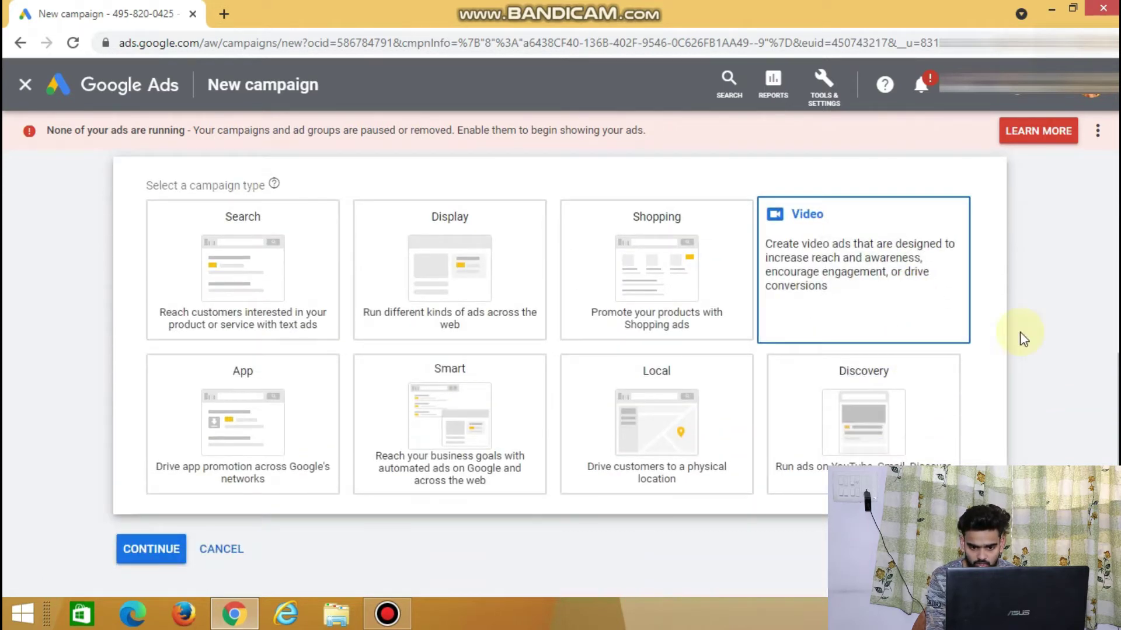
Step: Choose the Video campaign type with the Custom video campaign subtype and continue to the campaign settings
left_click(942, 274)
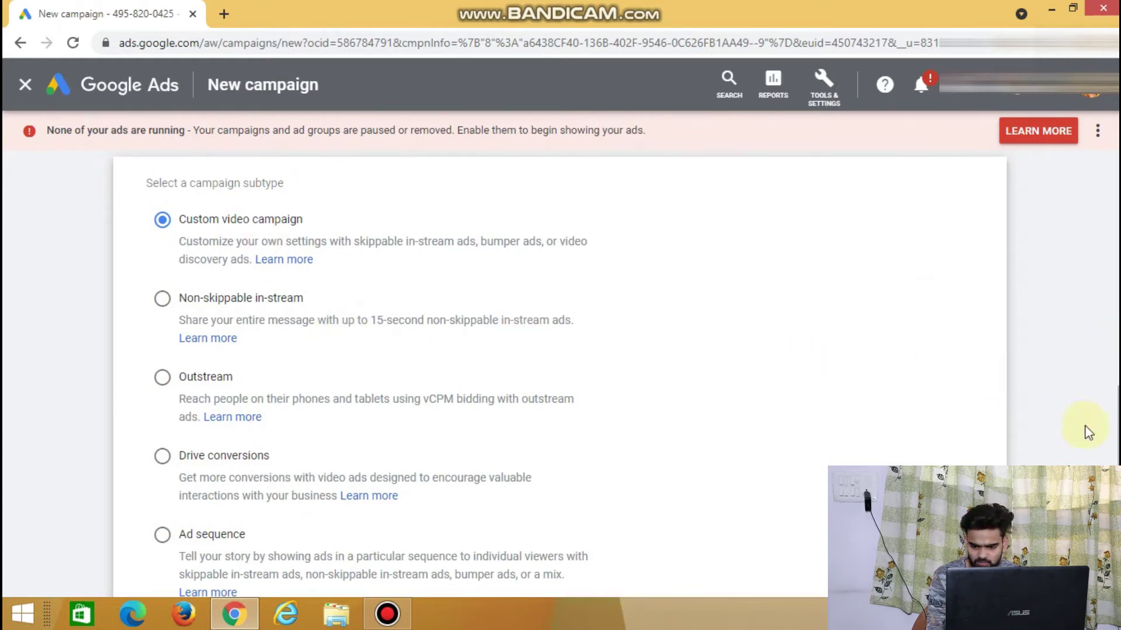
scroll(1086, 432, "down", 5)
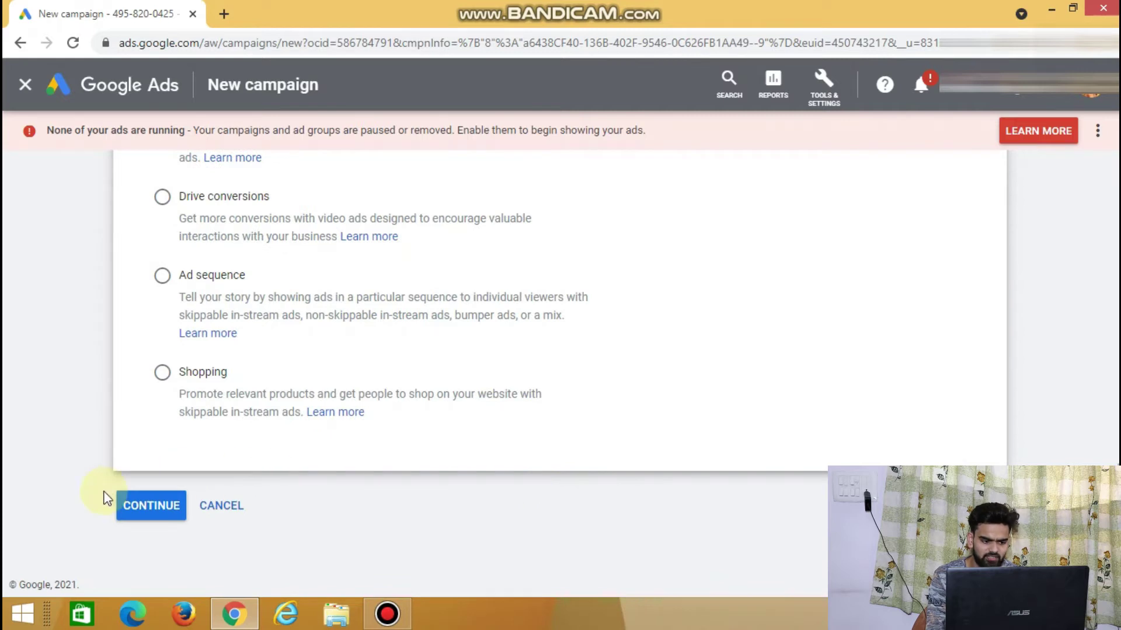
left_click(129, 516)
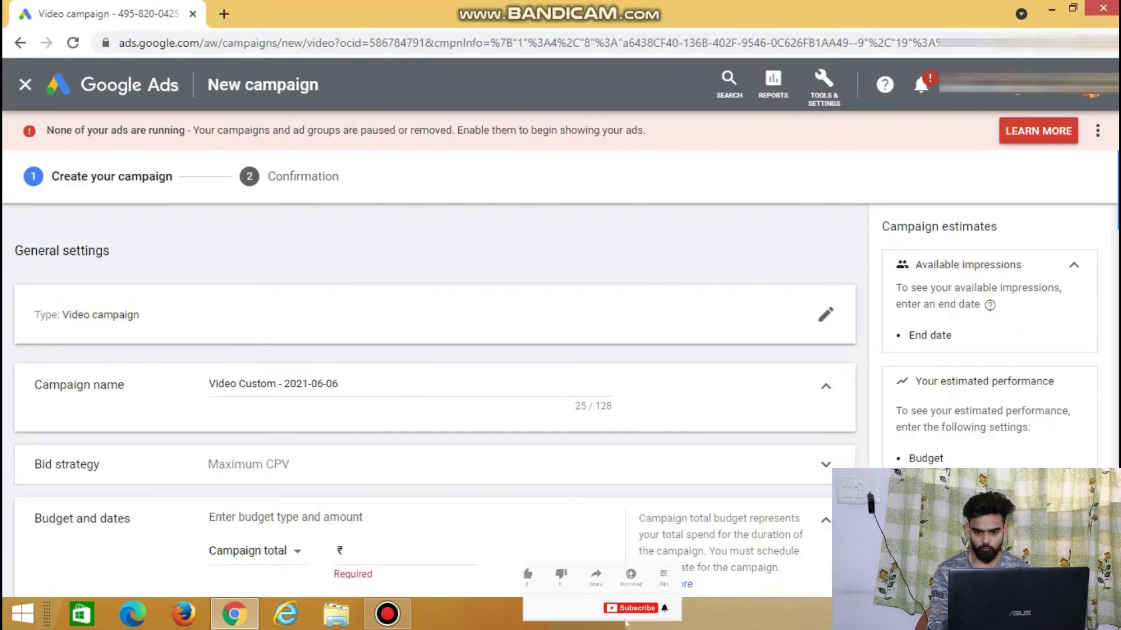
Step: Look through the new campaign form, from the general settings and budget to the languages and content exclusions
scroll(966, 265, "down", 4)
scroll(435, 408, "down", 2)
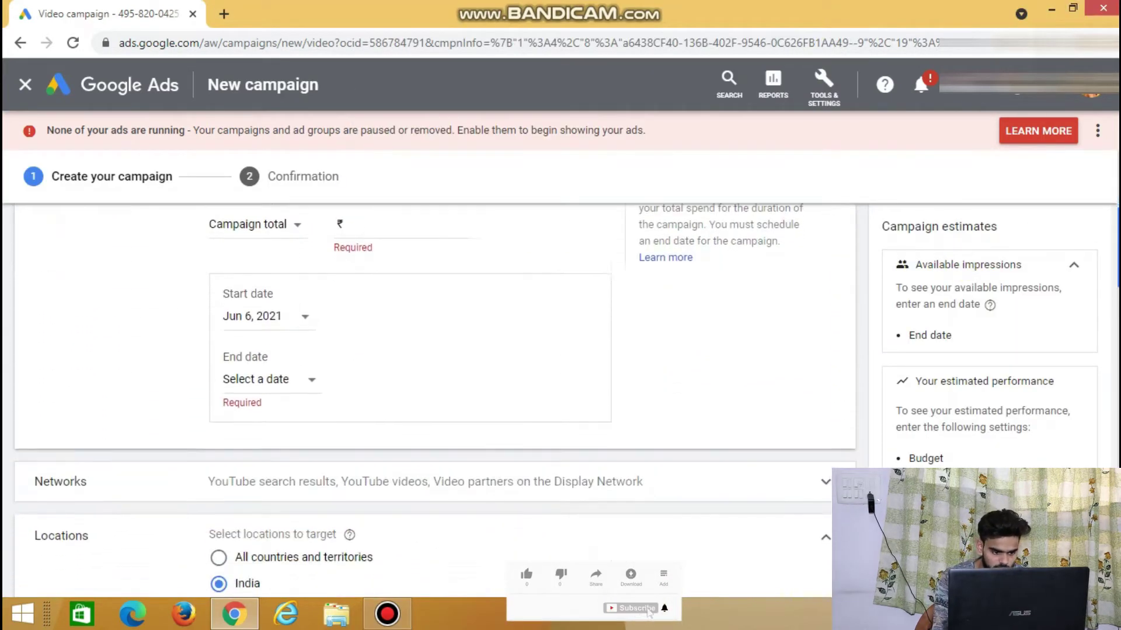
scroll(435, 408, "up", 5)
scroll(434, 409, "down", 6)
scroll(435, 409, "down", 11)
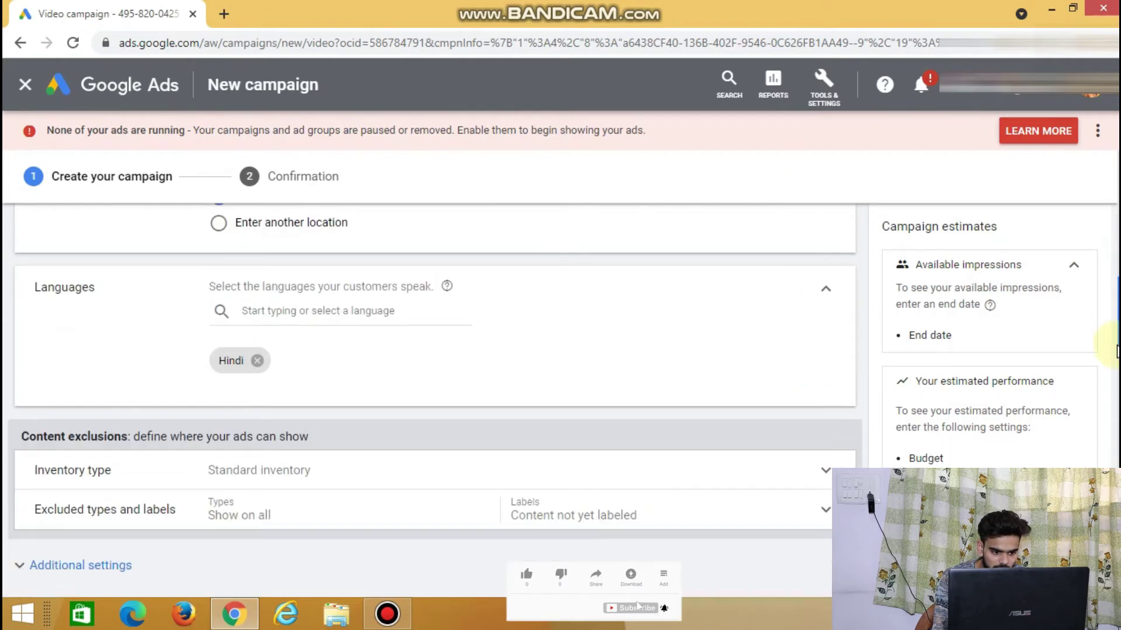
scroll(435, 409, "up", 12)
scroll(435, 409, "up", 5)
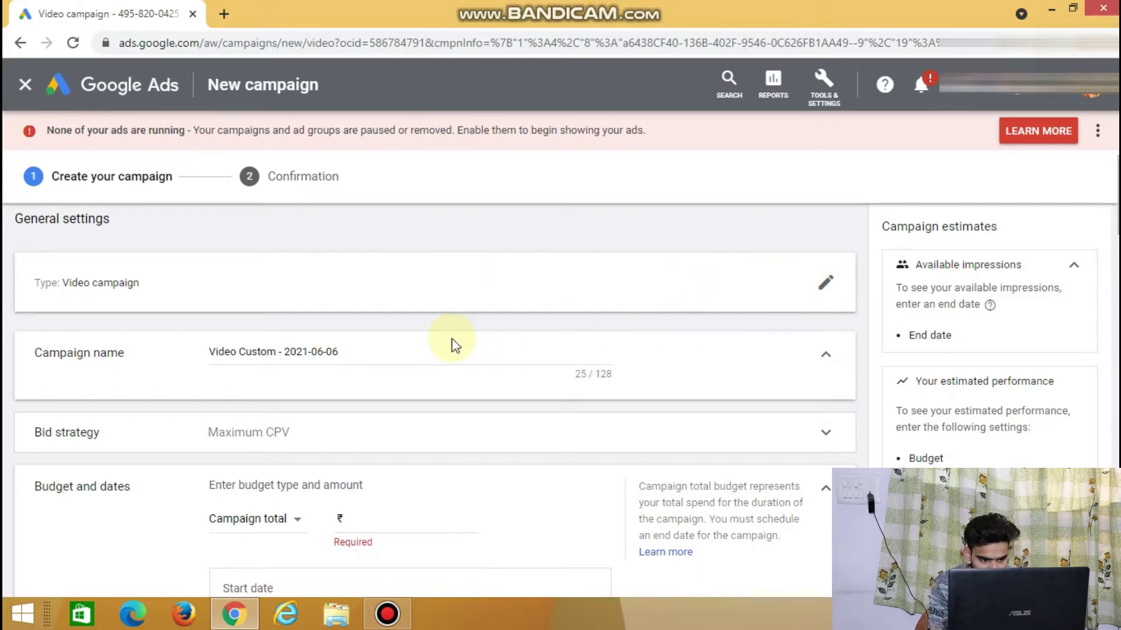
Step: Replace the default campaign name with "Cannon 80D unboxing"
left_click(401, 350)
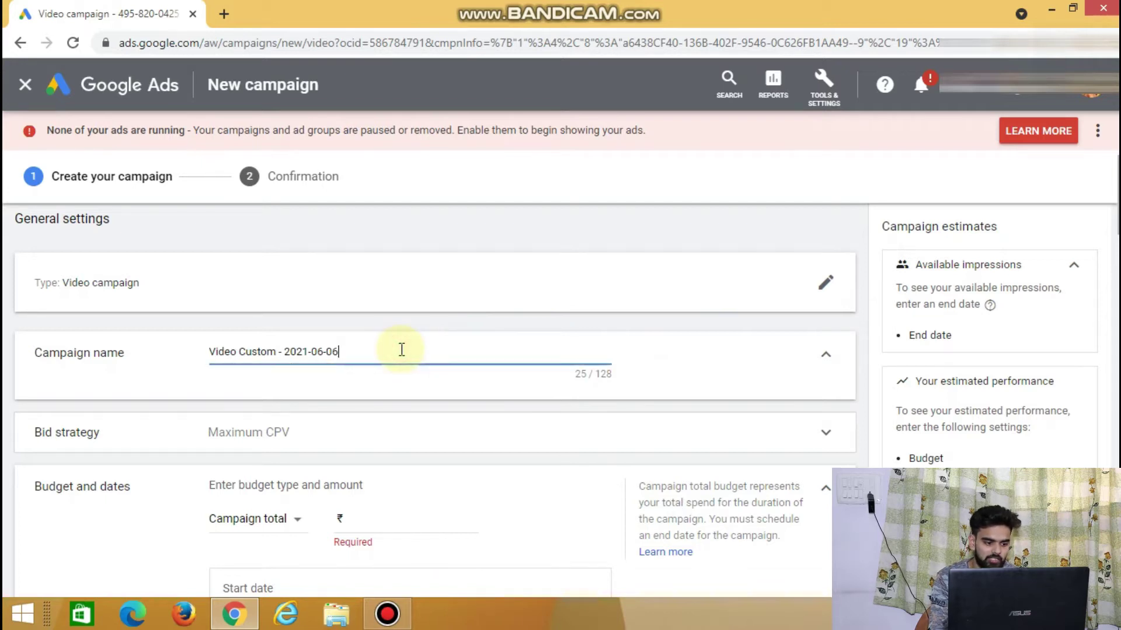
key("BackSpace")
key("BackSpace")
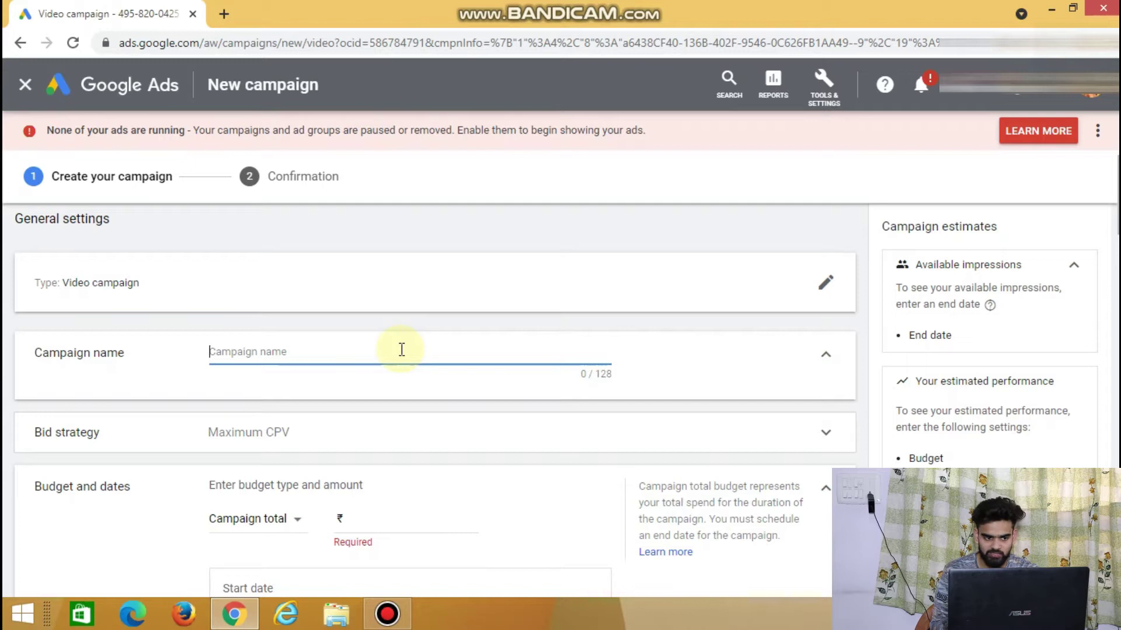
type("Cannon 80D unboxing")
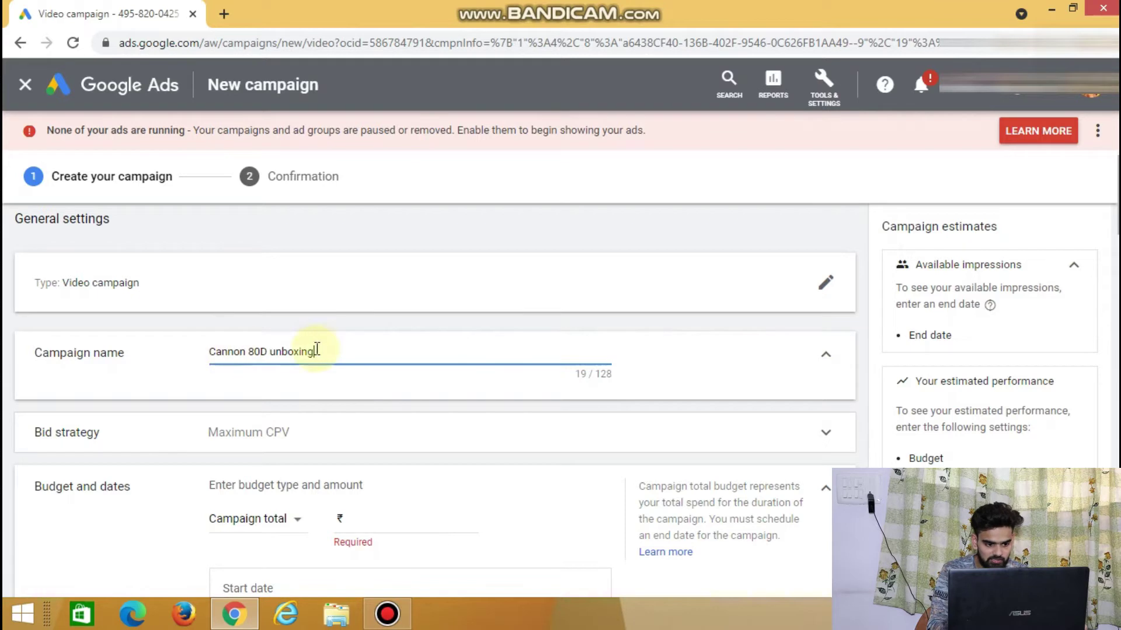
Step: Set a daily budget of ₹80 for the campaign and an end date of Jun 8, 2021
scroll(666, 303, "down", 2)
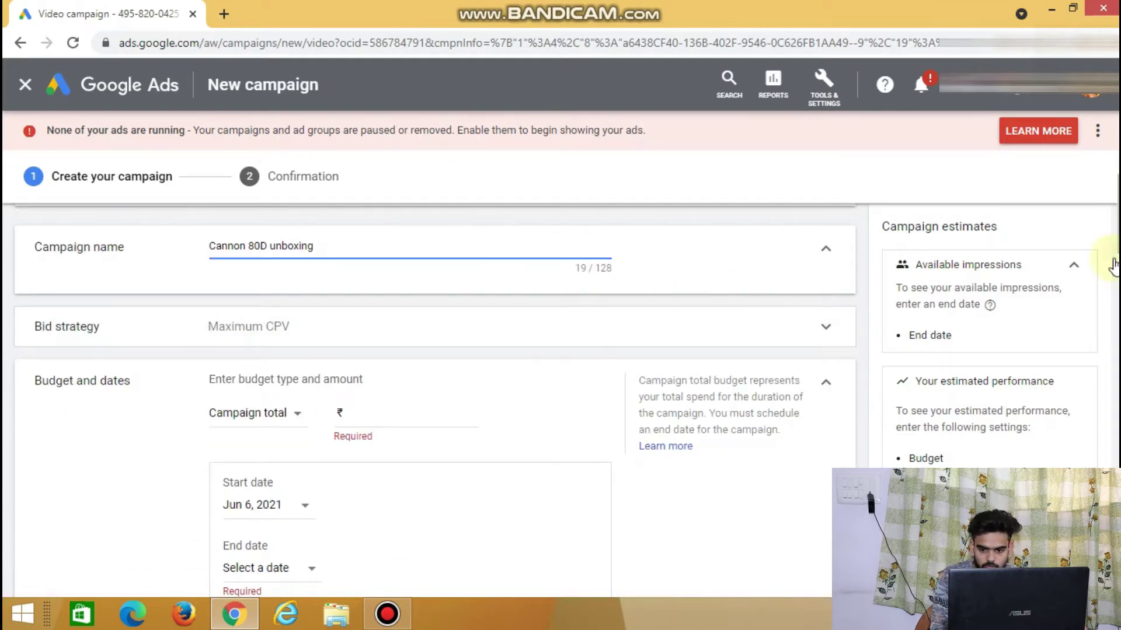
scroll(1113, 263, "down", 3)
scroll(1113, 263, "up", 2)
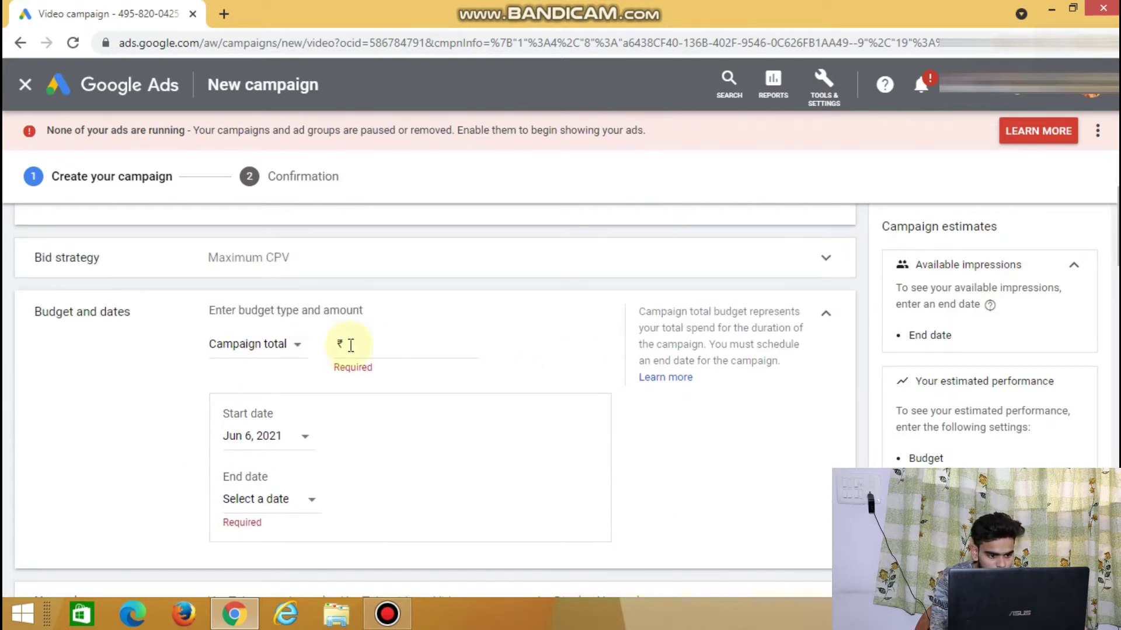
left_click(404, 346)
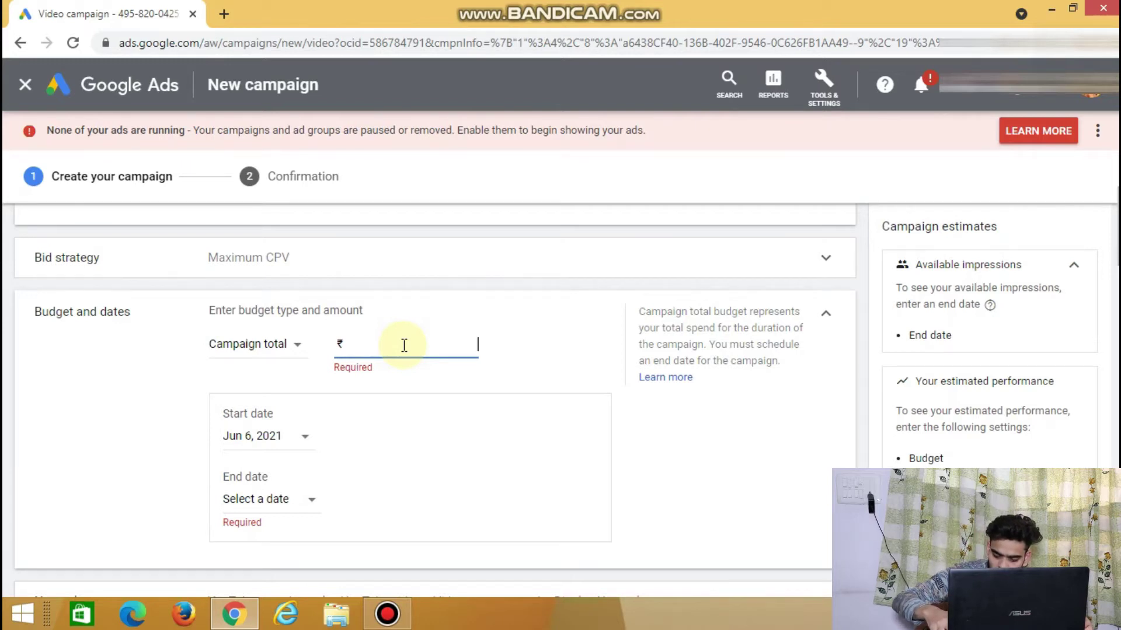
type("80")
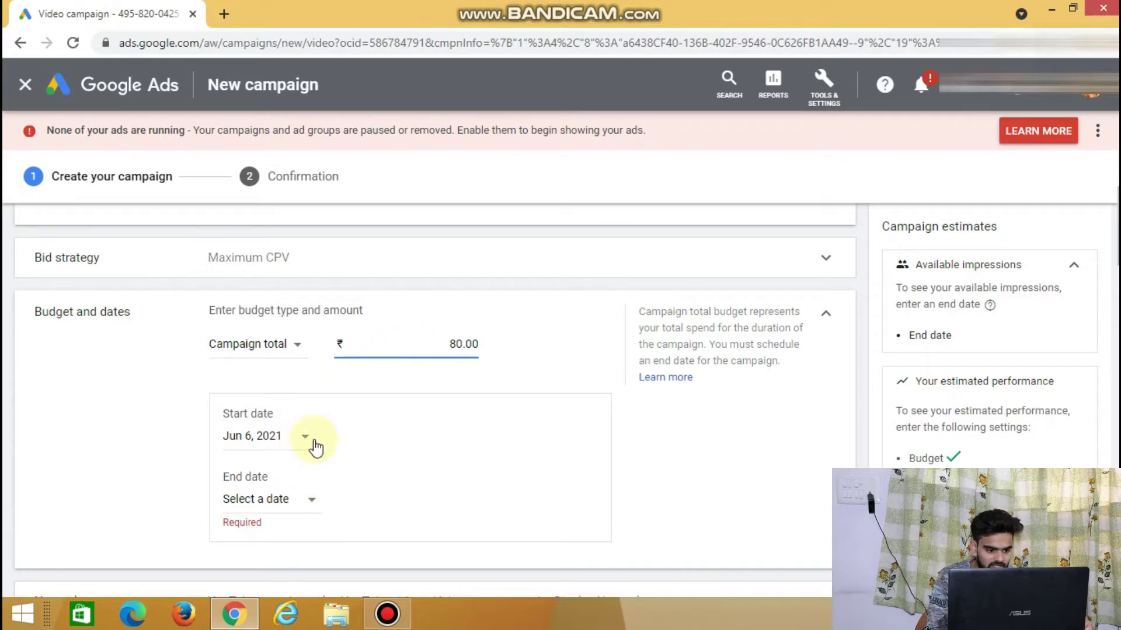
left_click(310, 501)
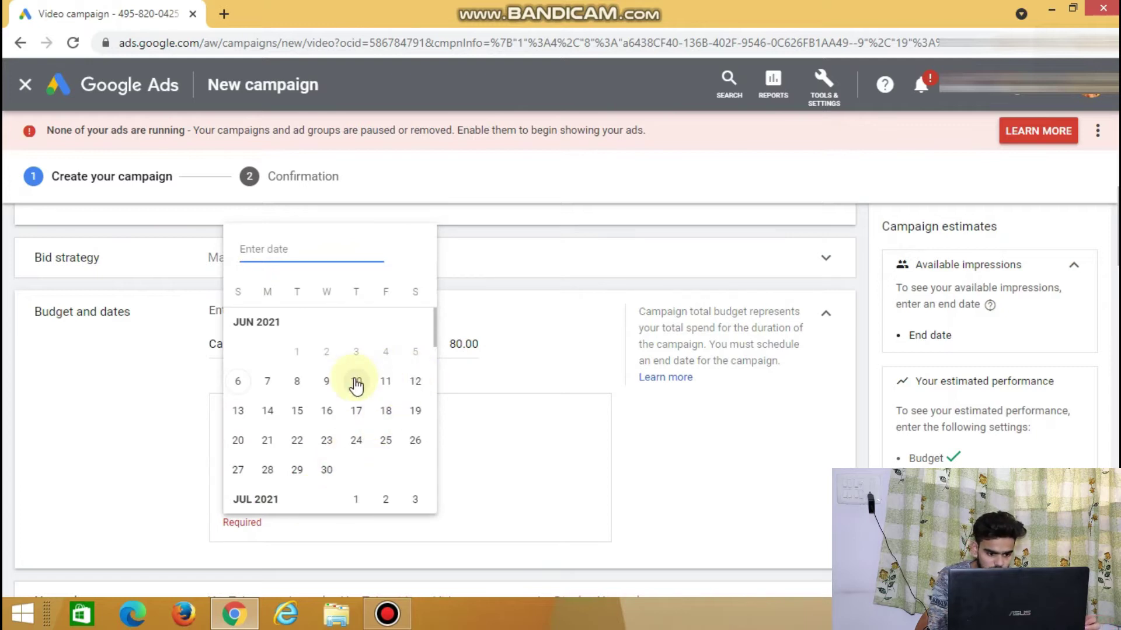
left_click(295, 385)
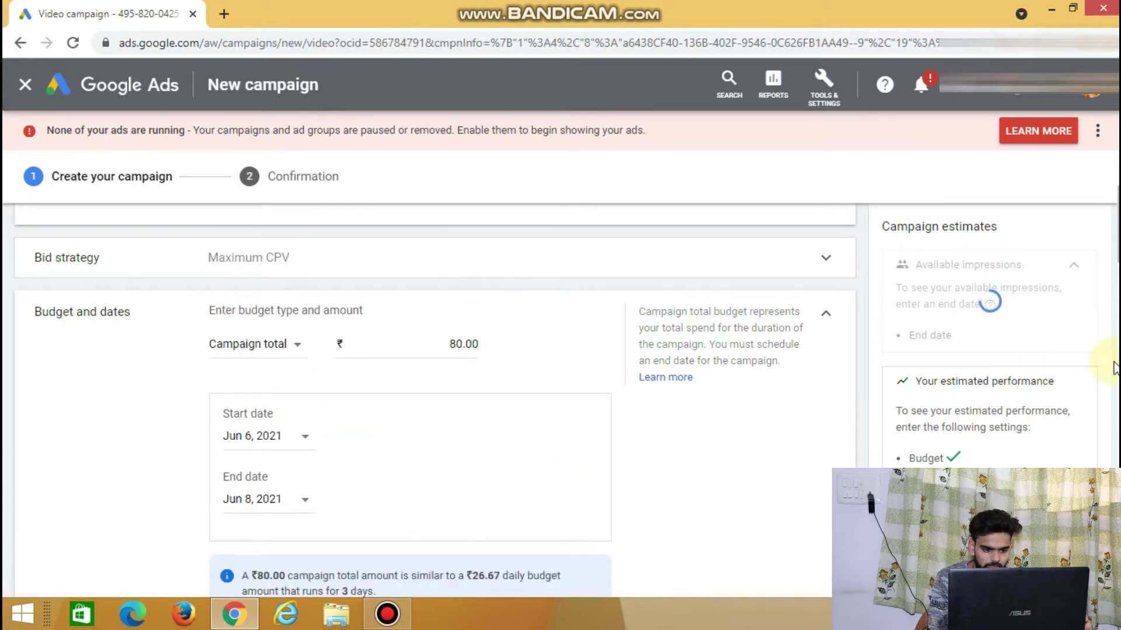
left_click(280, 347)
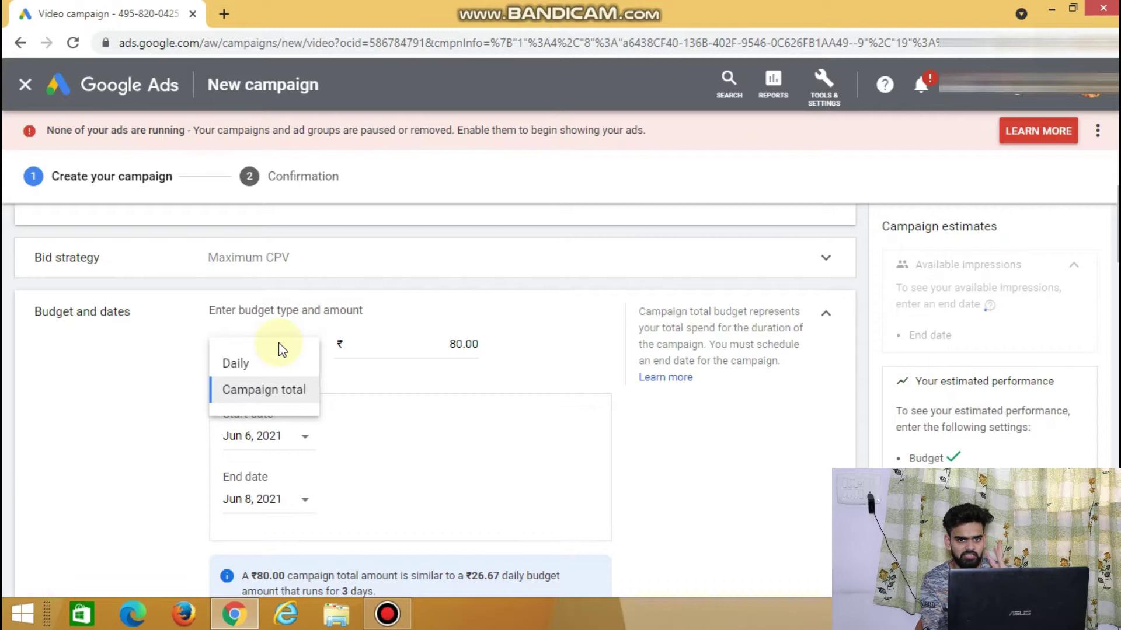
left_click(272, 364)
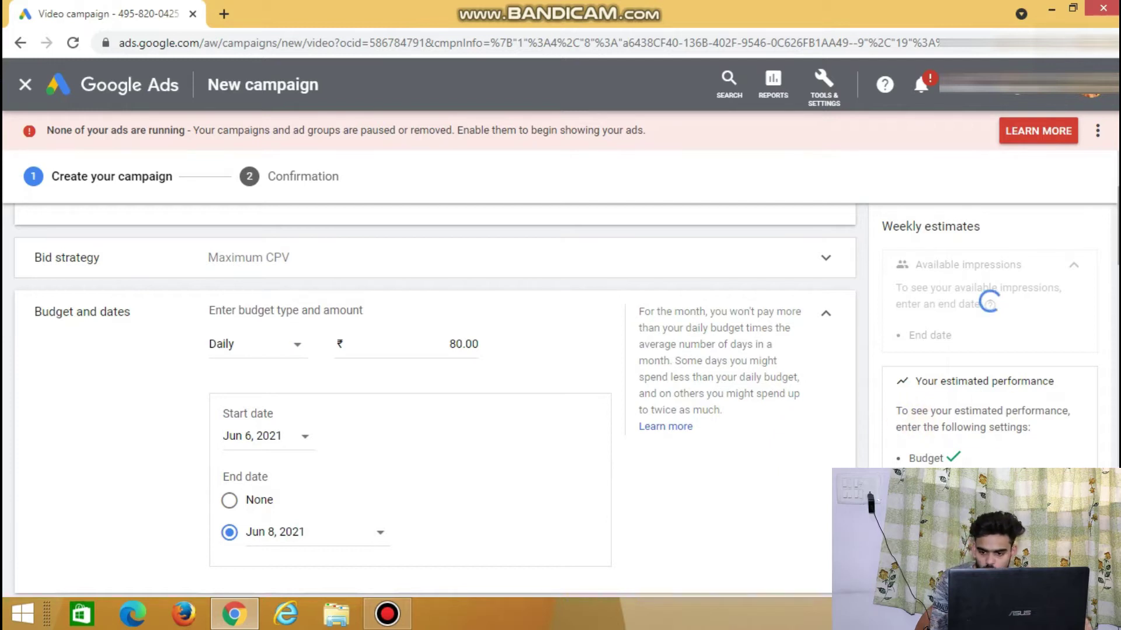
Step: Exclude video partners on the Display Network from the campaign's networks
scroll(775, 332, "down", 5)
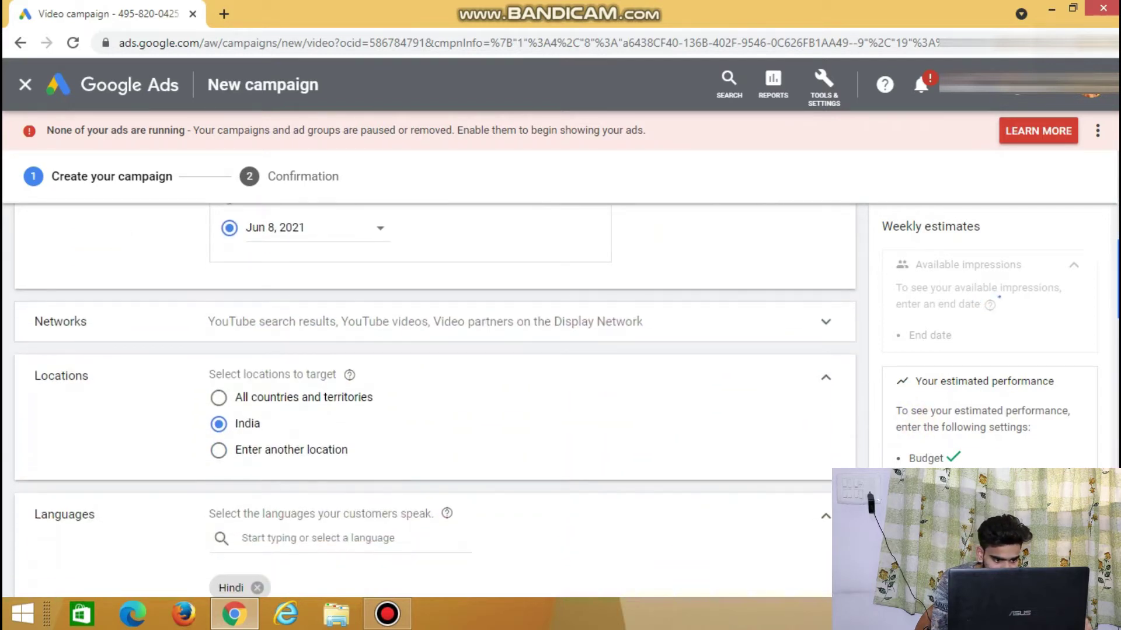
left_click(751, 320)
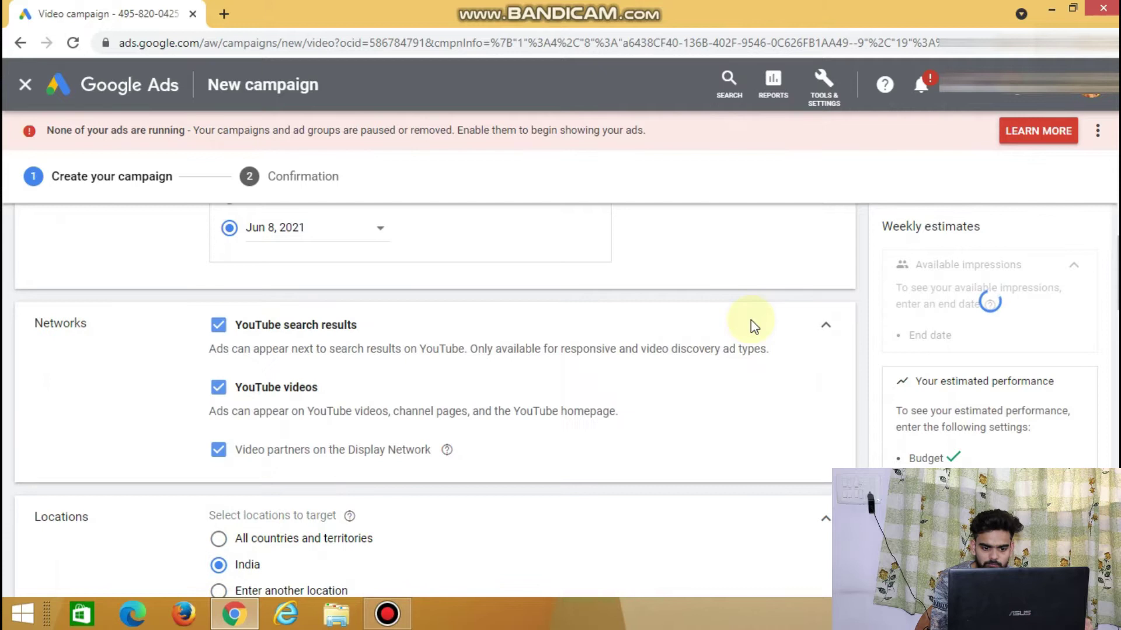
left_click(221, 458)
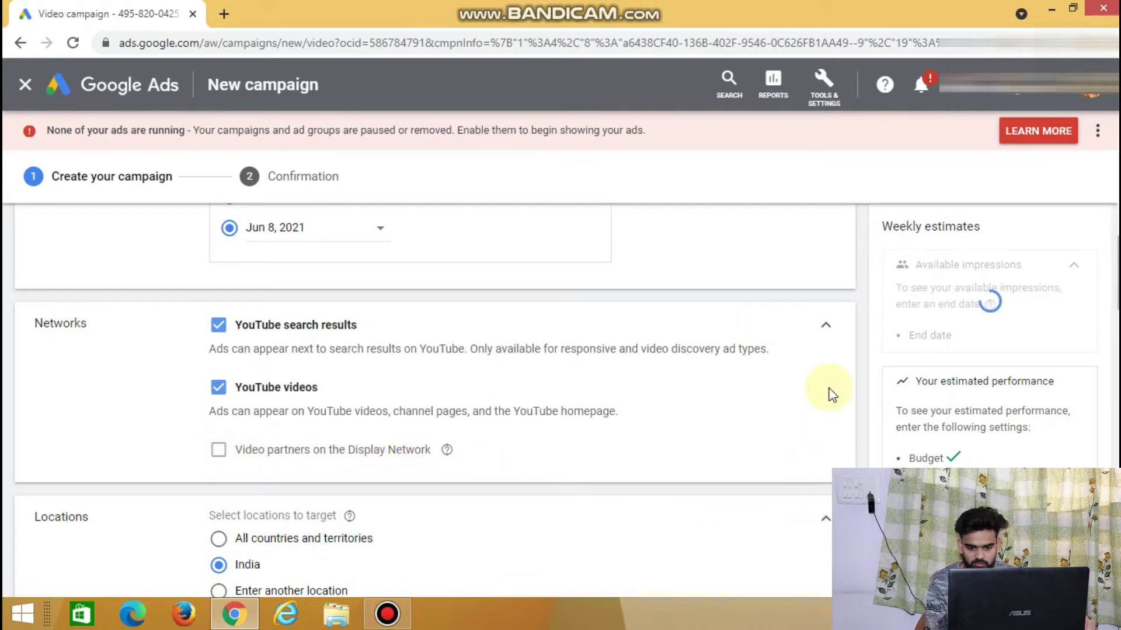
left_click(825, 329)
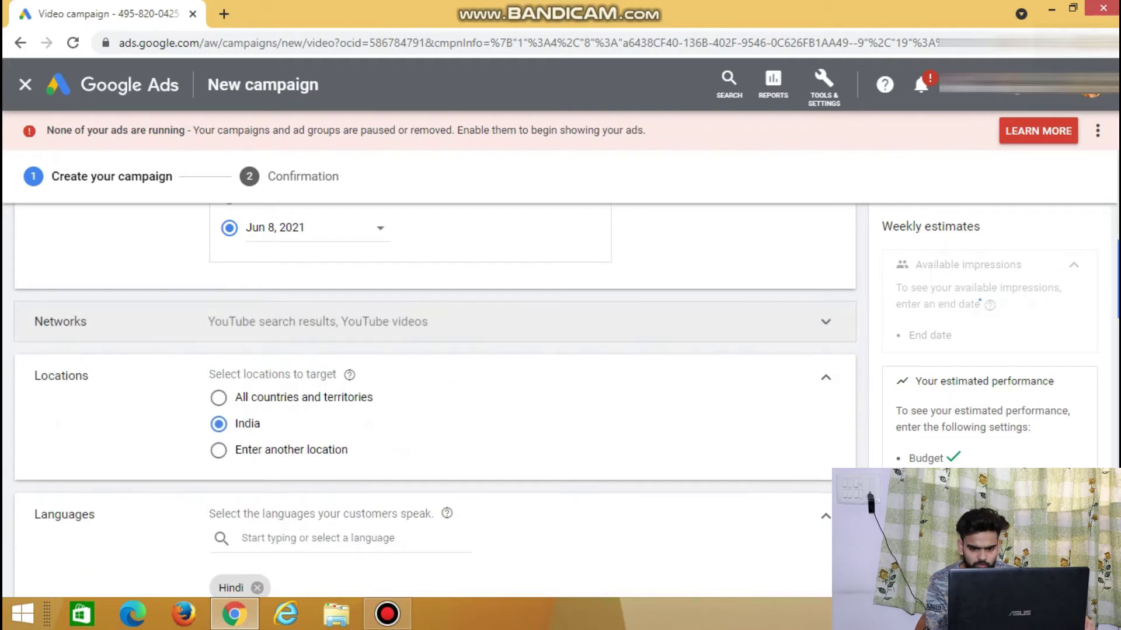
Step: Review the campaign's location and language targeting and its inventory type options
scroll(1071, 300, "down", 2)
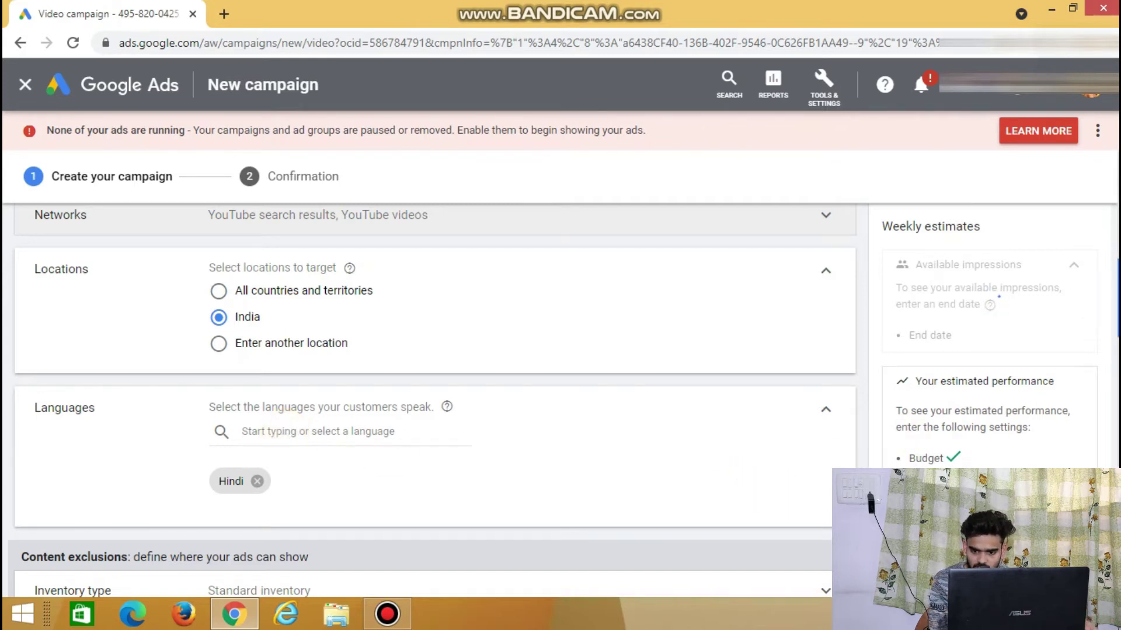
scroll(711, 356, "down", 4)
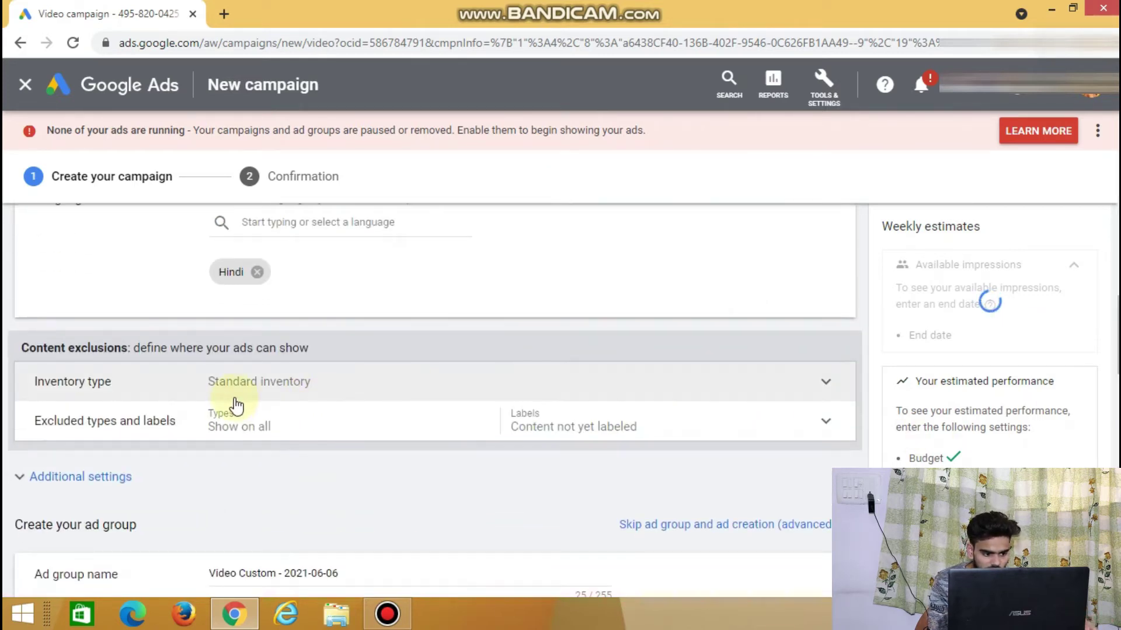
left_click(553, 390)
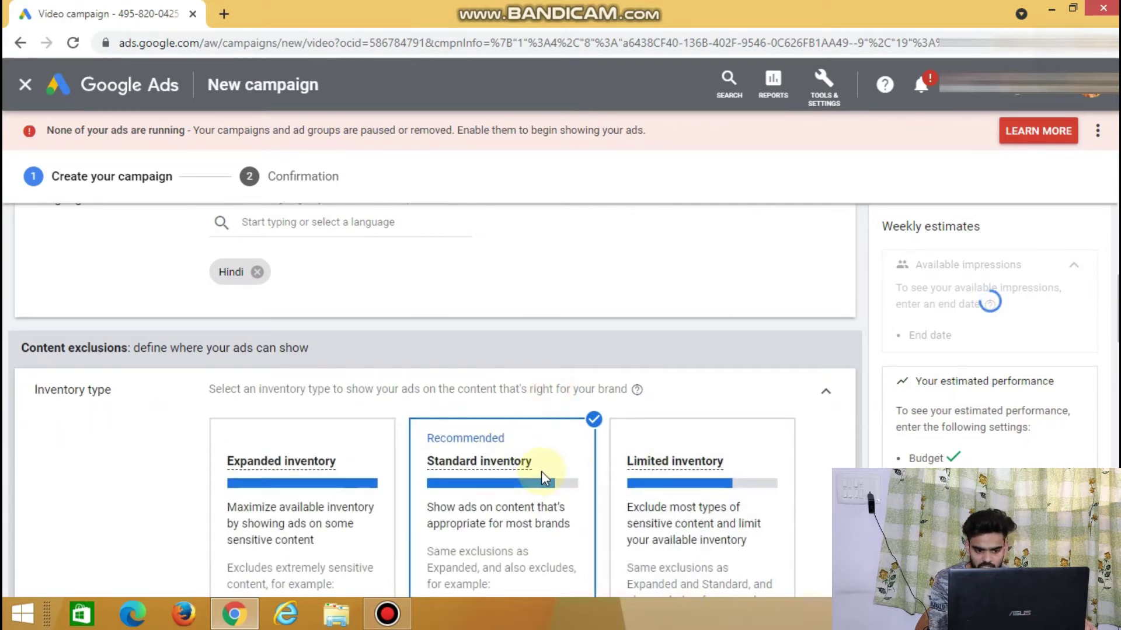
left_click(823, 402)
scroll(823, 402, "up", 6)
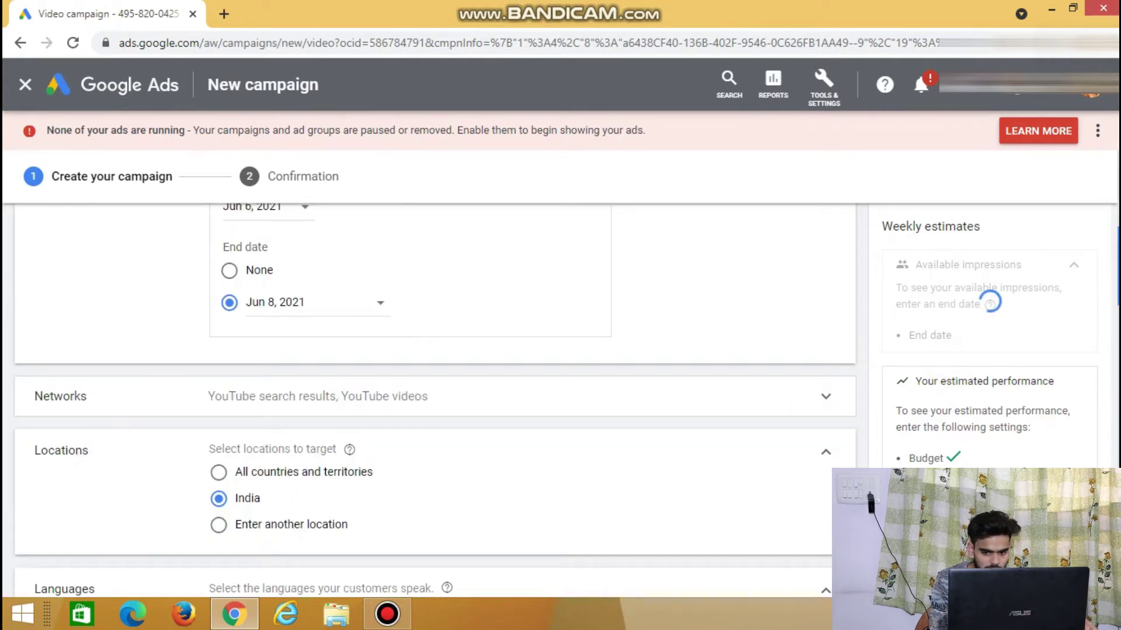
Step: Replace the default ad group name with "cannon 80d"
scroll(989, 302, "down", 8)
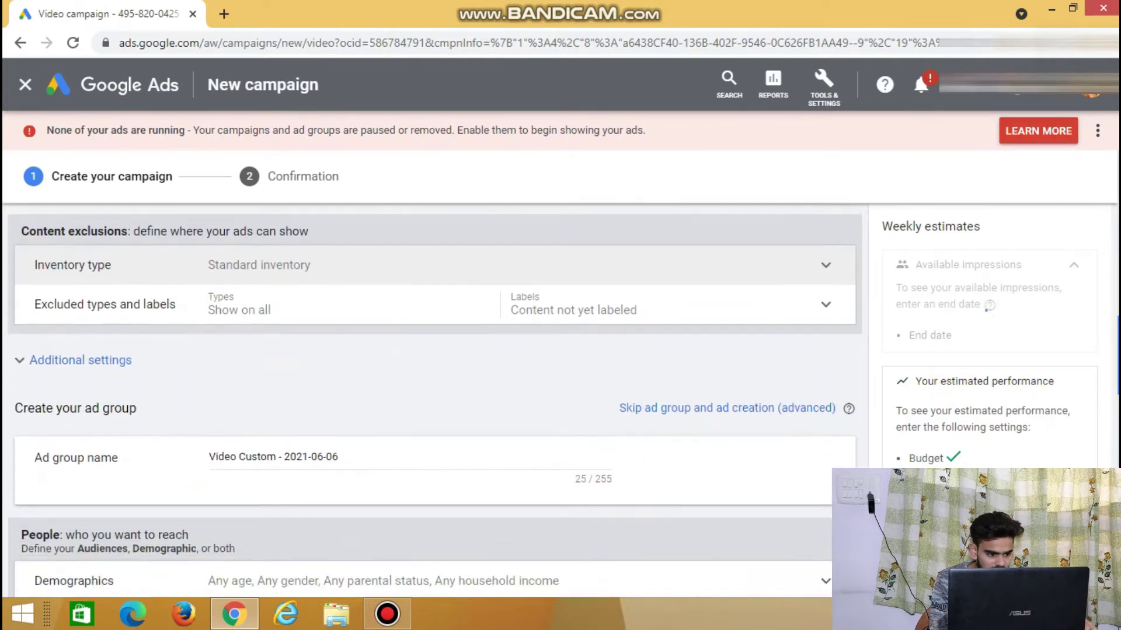
scroll(989, 303, "down", 1)
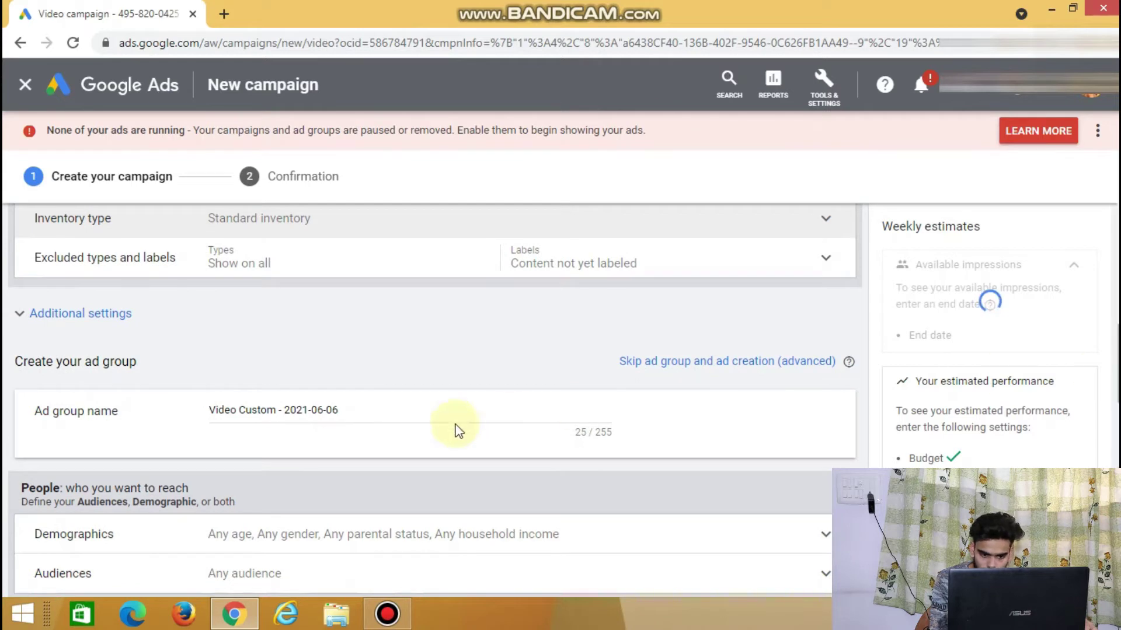
left_click(364, 411)
key("BackSpace")
key("BackSpace")
key("BackSpace")
key("BackSpace")
key("BackSpace")
key("BackSpace")
key("BackSpace")
key("BackSpace")
key("BackSpace")
key("BackSpace")
key("BackSpace")
key("BackSpace")
key("BackSpace")
key("BackSpace")
key("BackSpace")
key("BackSpace")
key("BackSpace")
key("BackSpace")
key("BackSpace")
key("BackSpace")
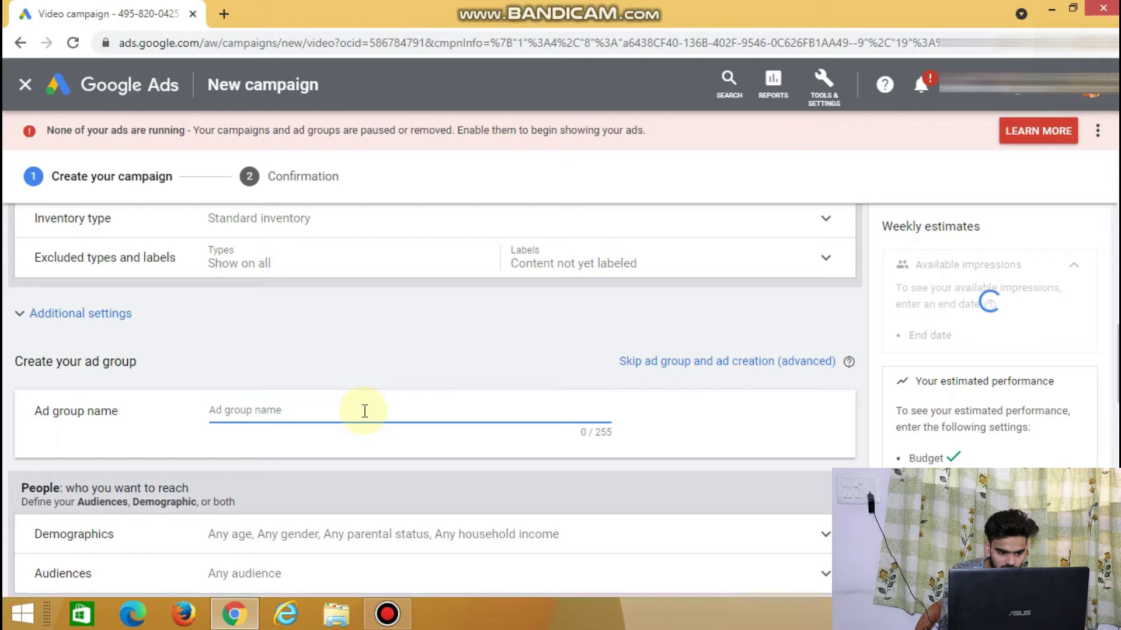
type("canno")
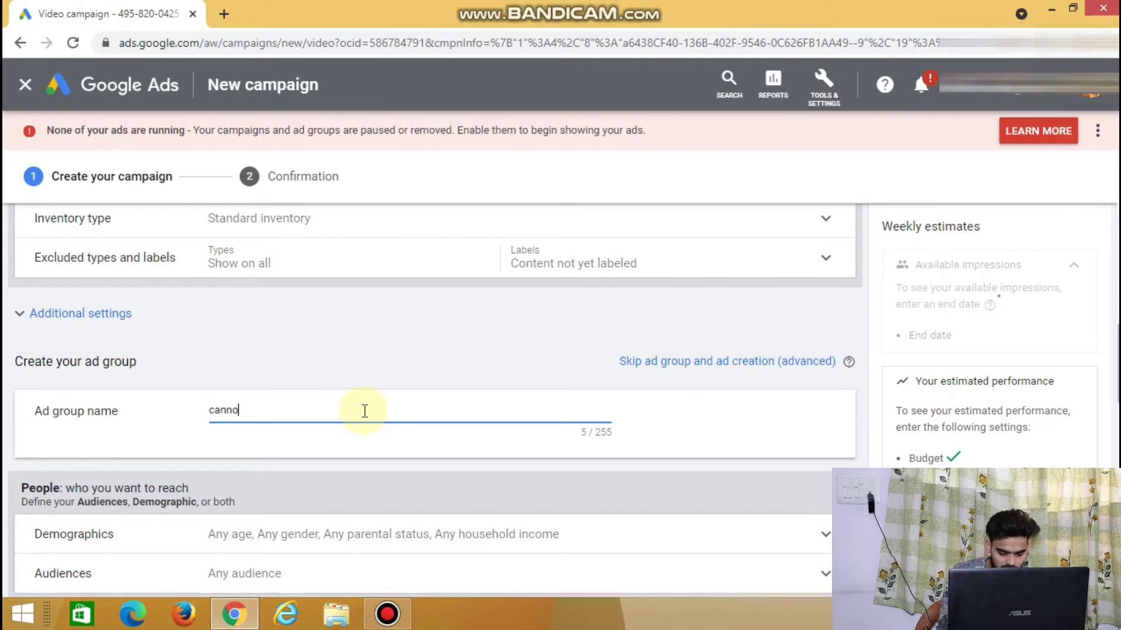
type("n 80d")
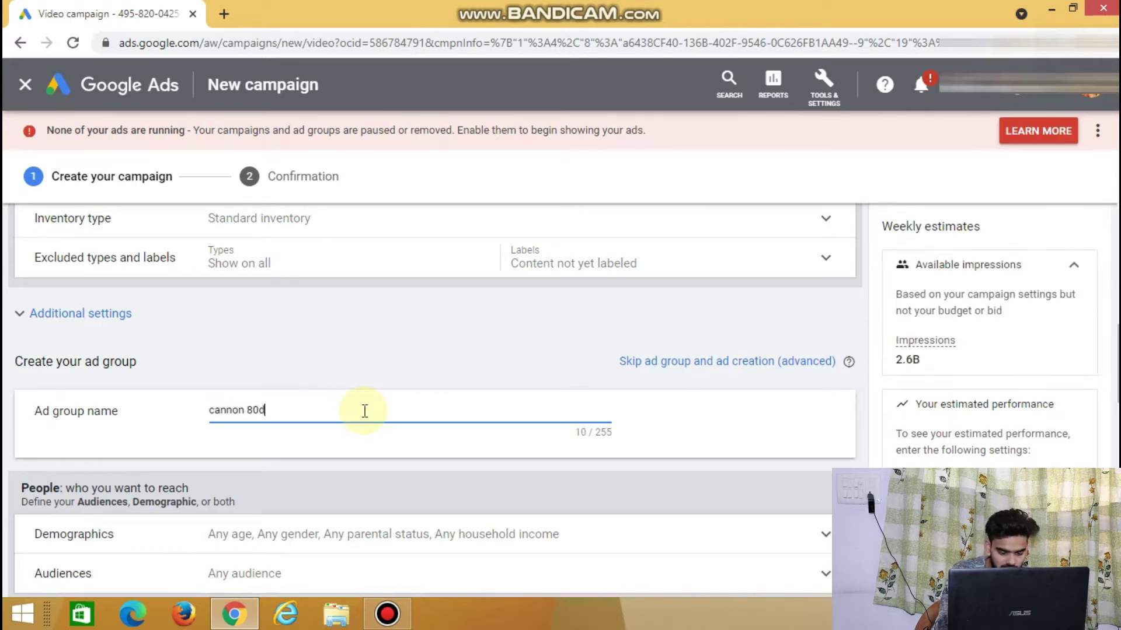
Step: Review the ad group's demographic targeting options for gender, age, parental status and household income
scroll(632, 446, "down", 2)
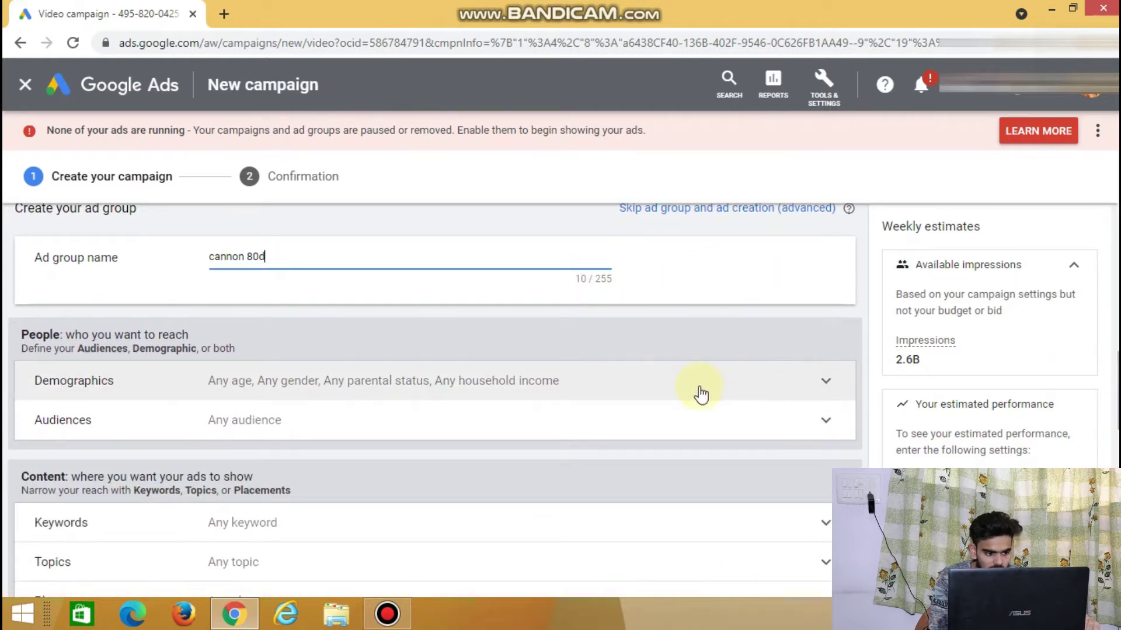
left_click(703, 388)
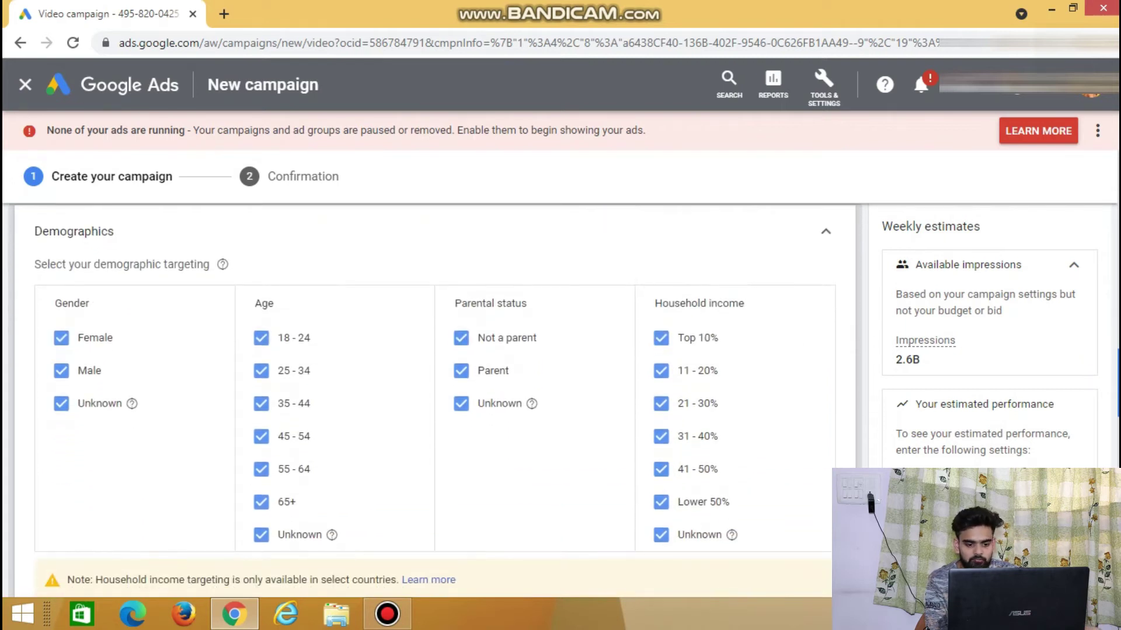
scroll(435, 400, "down", 1)
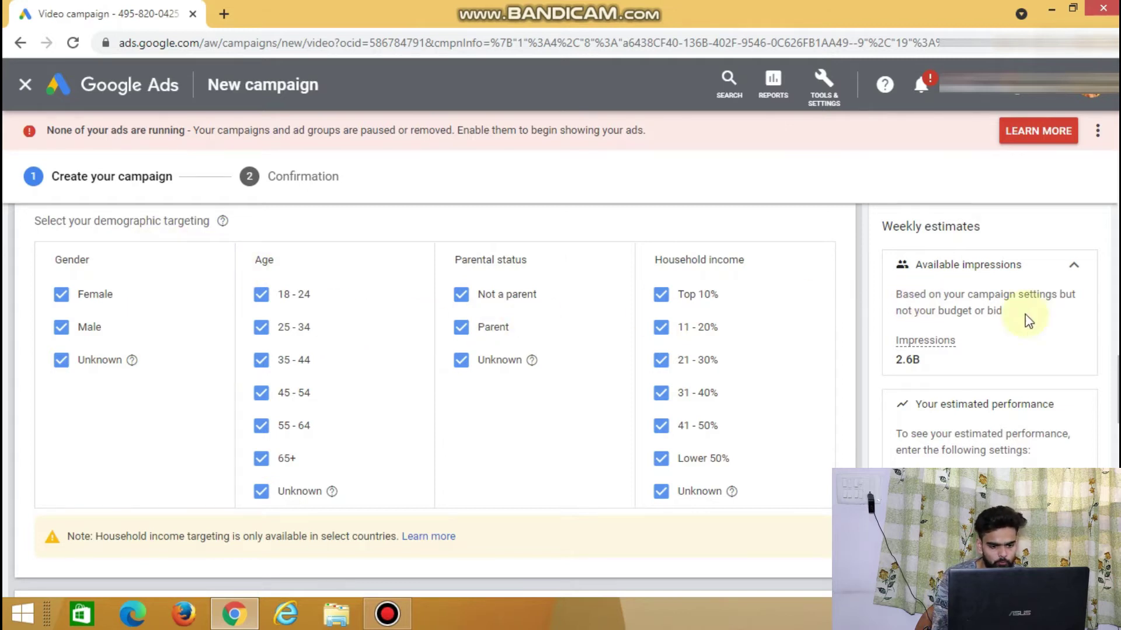
scroll(424, 401, "up", 1)
scroll(424, 401, "up", 1)
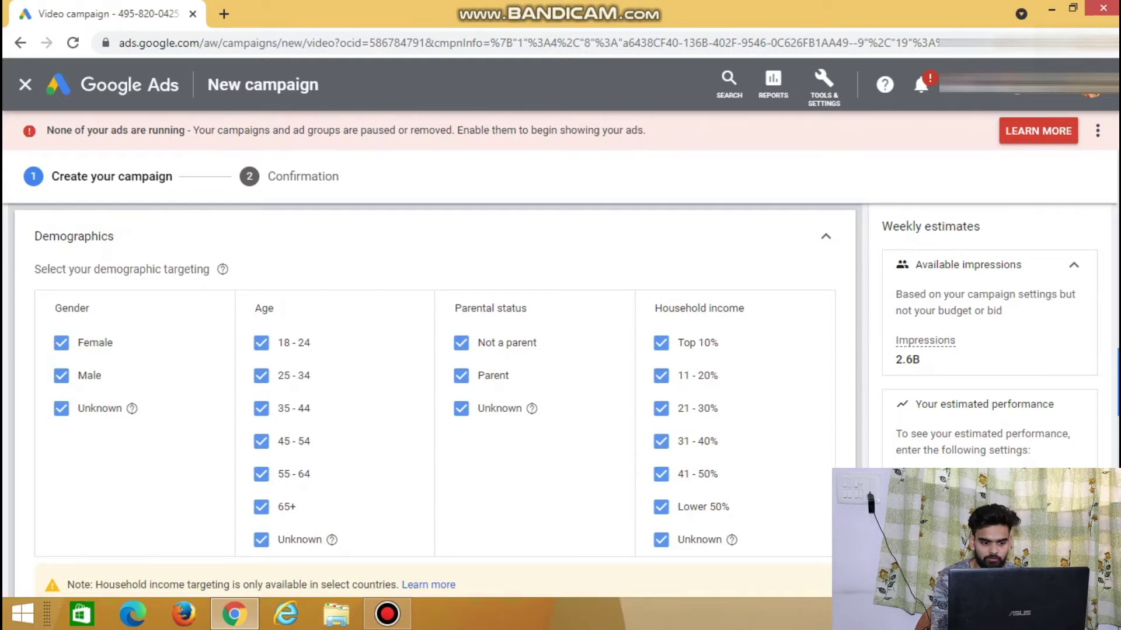
scroll(861, 318, "down", 1)
scroll(860, 318, "up", 2)
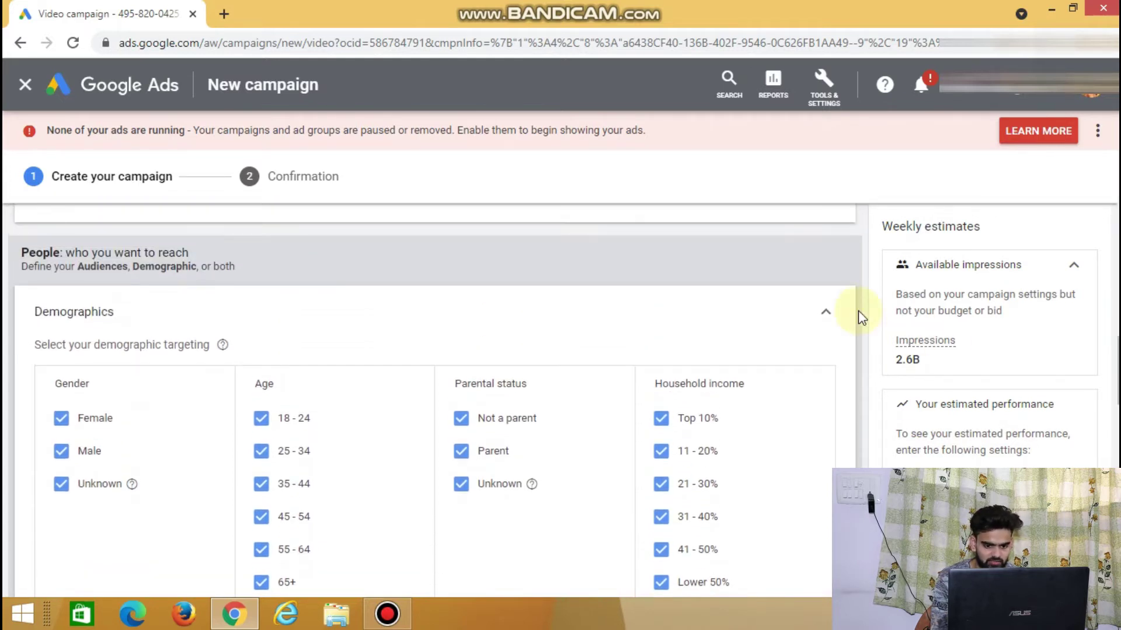
left_click(825, 311)
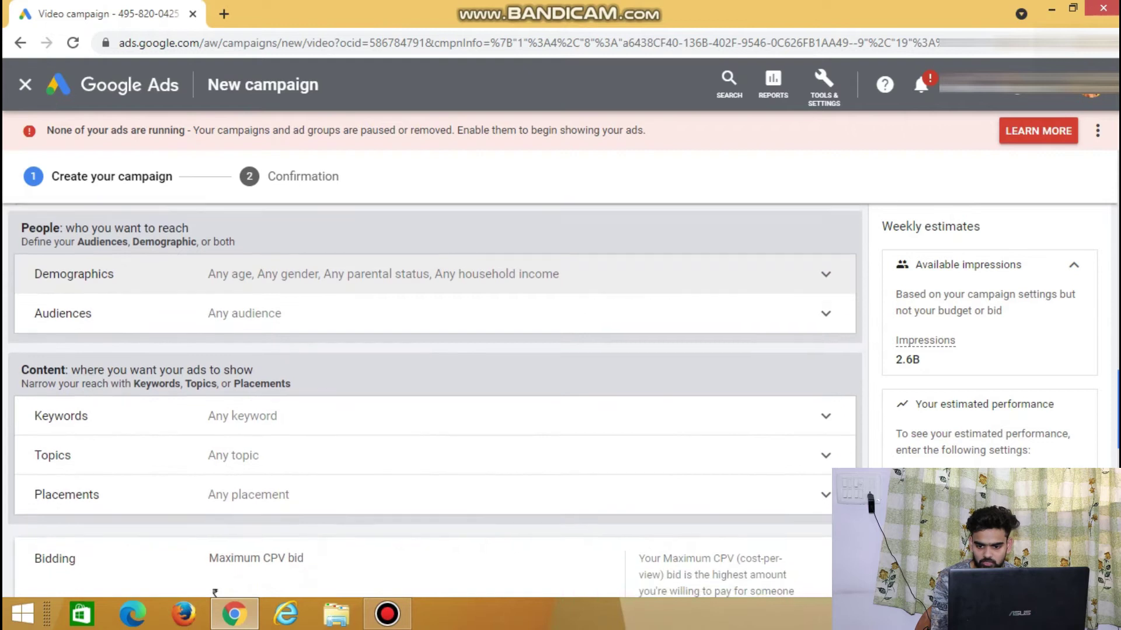
Step: Get keyword ideas for the product "camera cannon" and add all of them to the ad group's keywords
scroll(1109, 393, "down", 1)
left_click(794, 358)
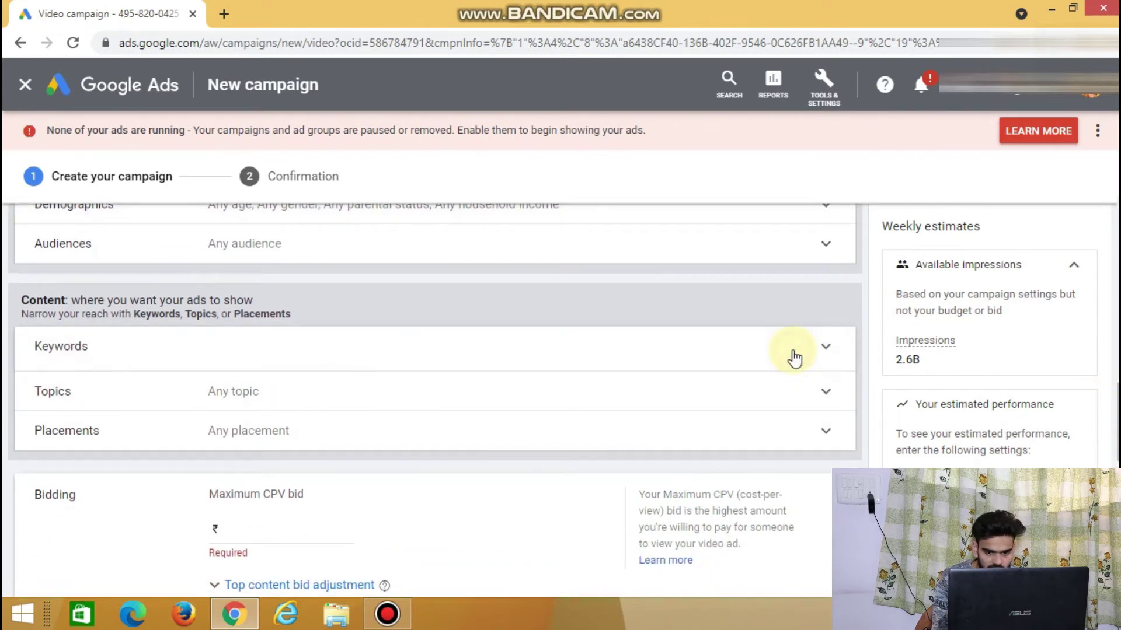
scroll(800, 391, "down", 1)
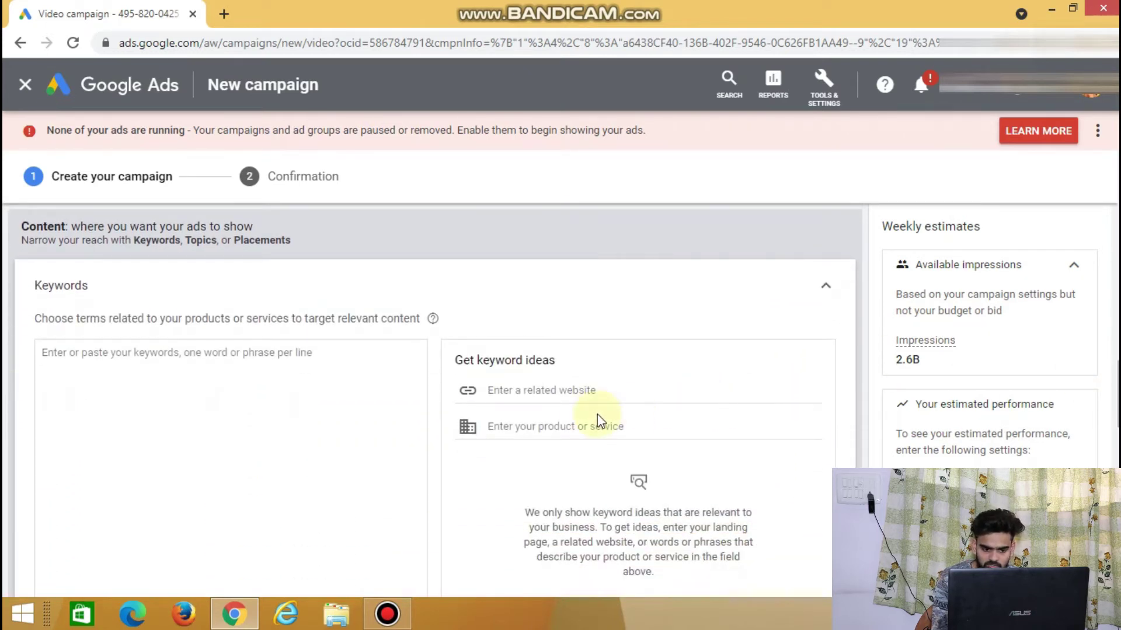
left_click(557, 420)
type("camera cann")
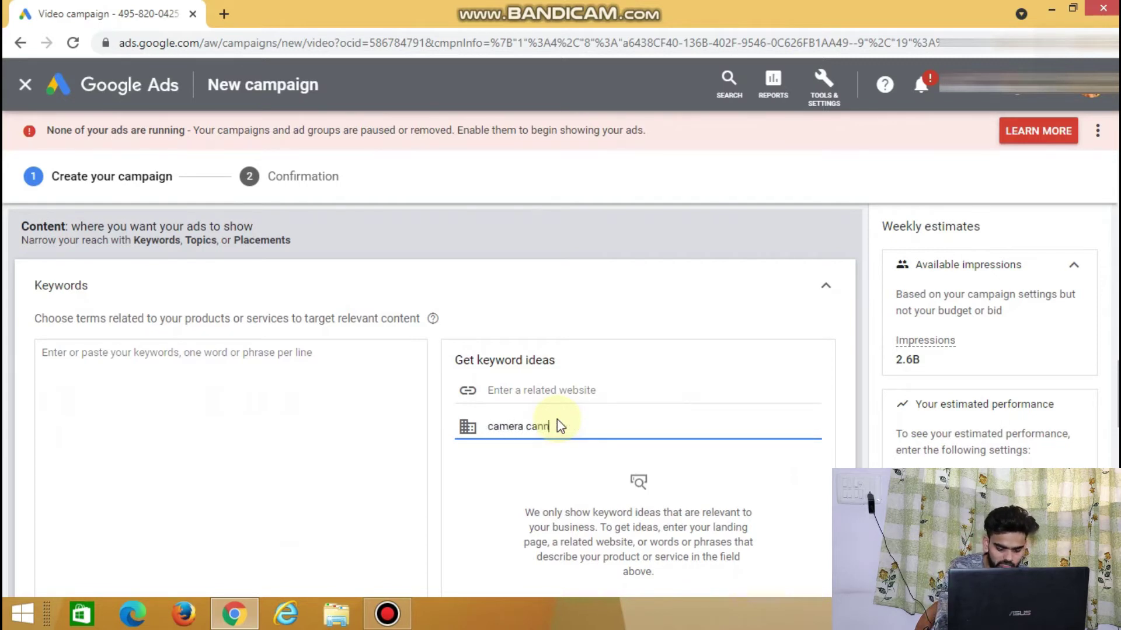
type("on")
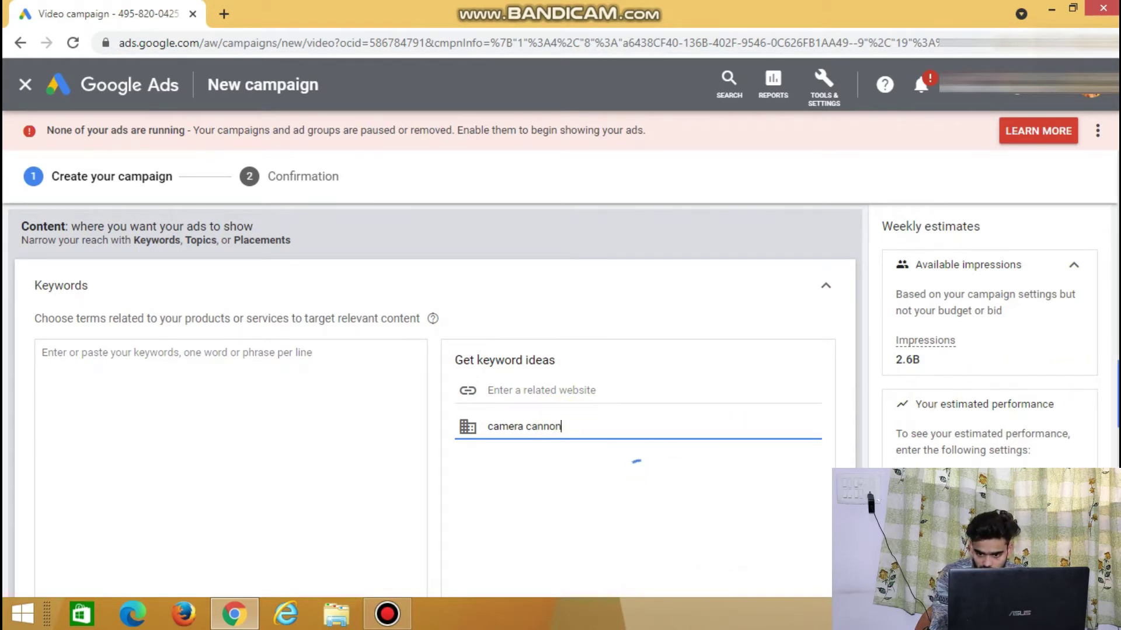
scroll(432, 379, "down", 3)
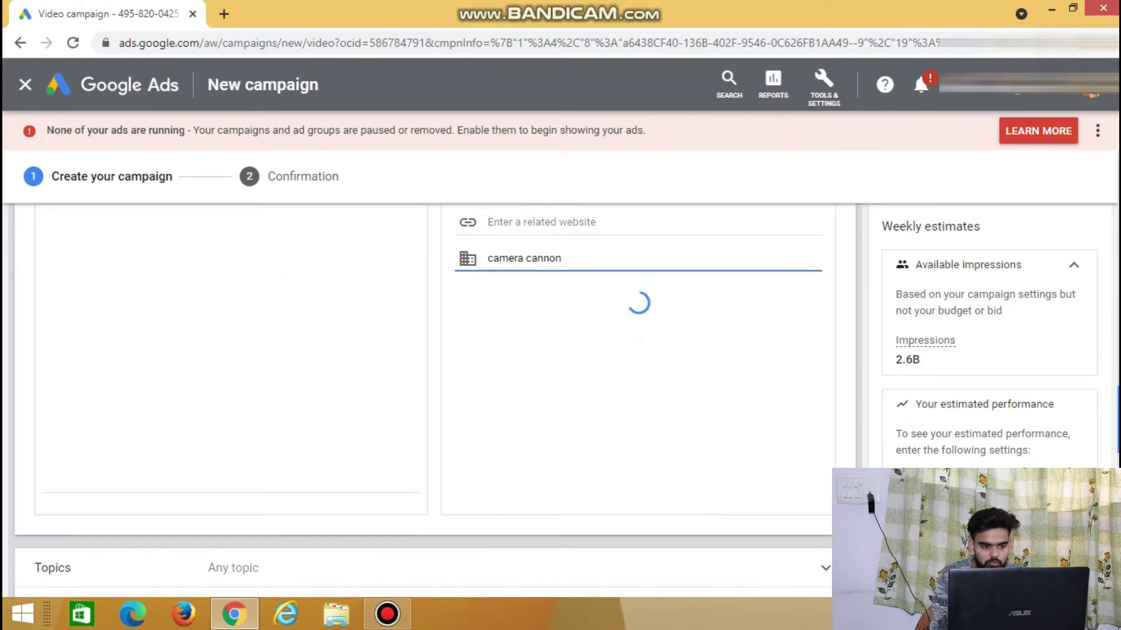
scroll(432, 379, "up", 2)
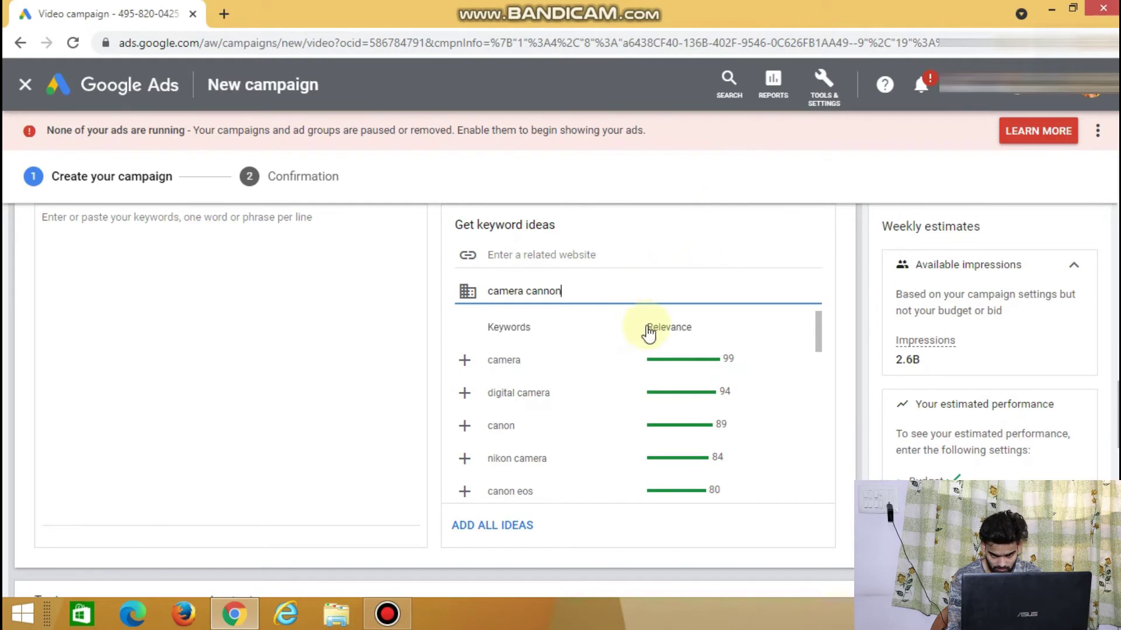
left_click_drag(819, 329, 821, 388)
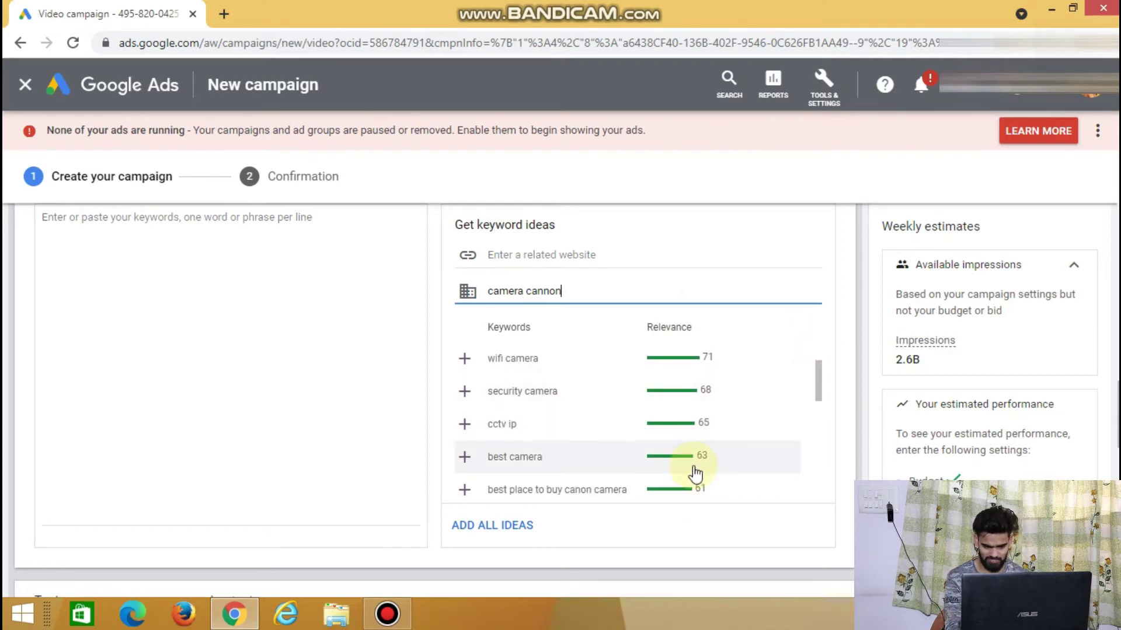
left_click(495, 527)
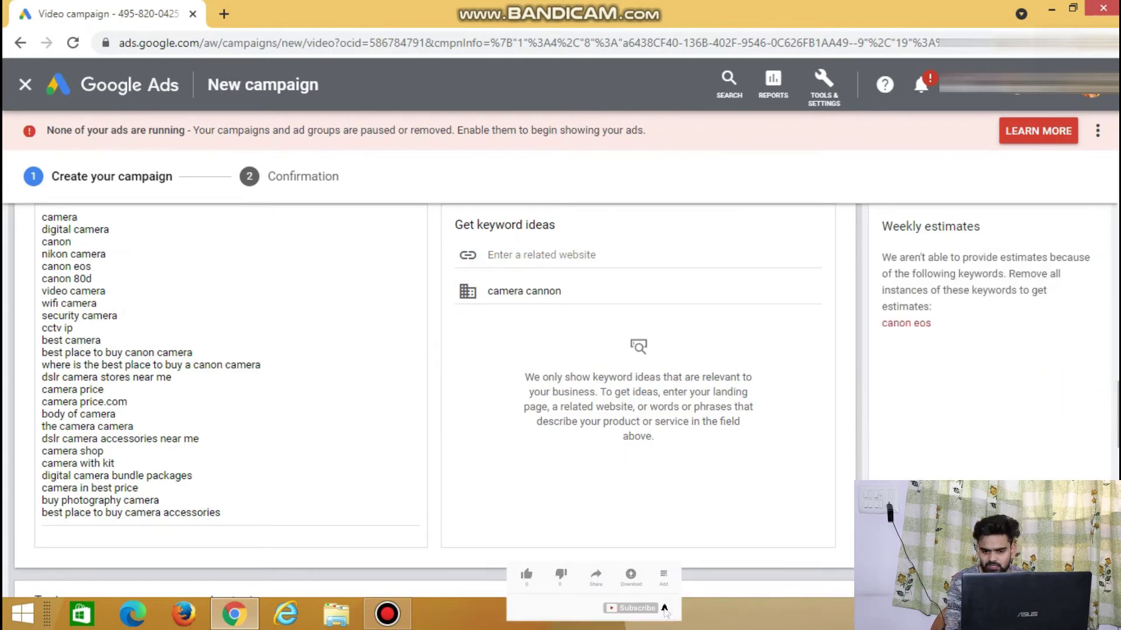
Step: Delete all the entered keywords from the ad group's keyword targeting and collapse the section
scroll(580, 589, "down", 2)
scroll(579, 589, "up", 6)
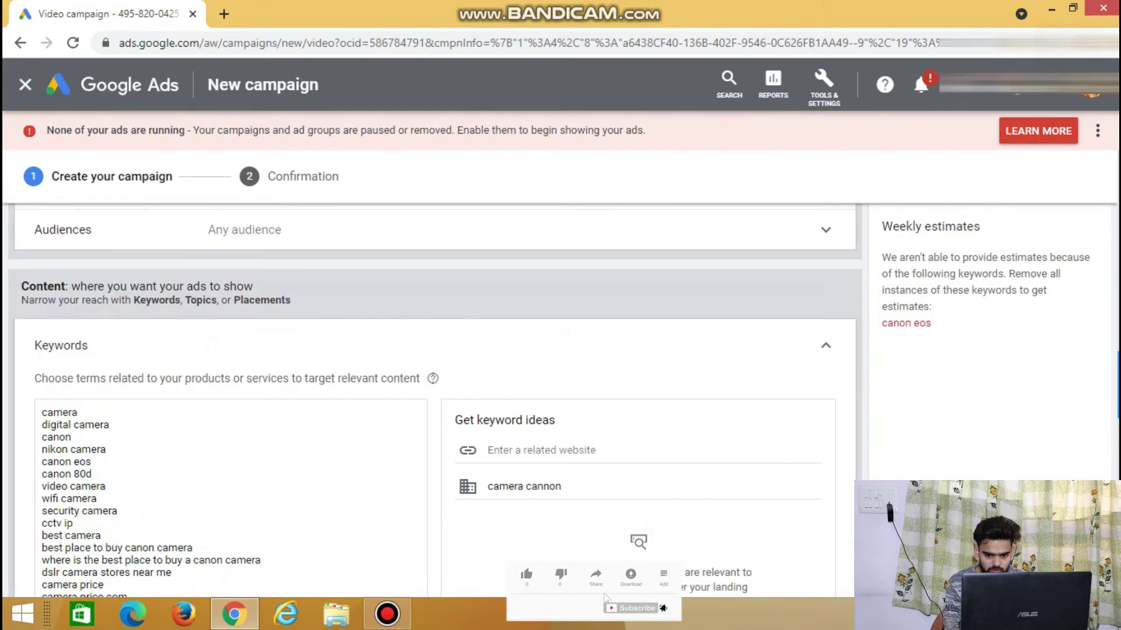
scroll(579, 592, "down", 2)
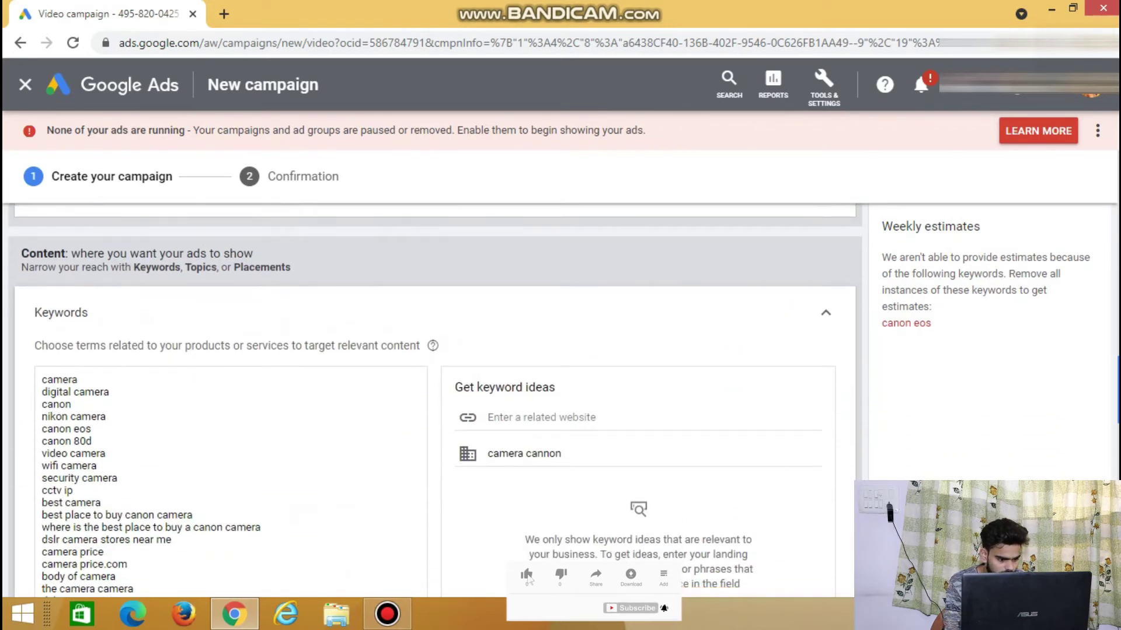
scroll(527, 579, "down", 2)
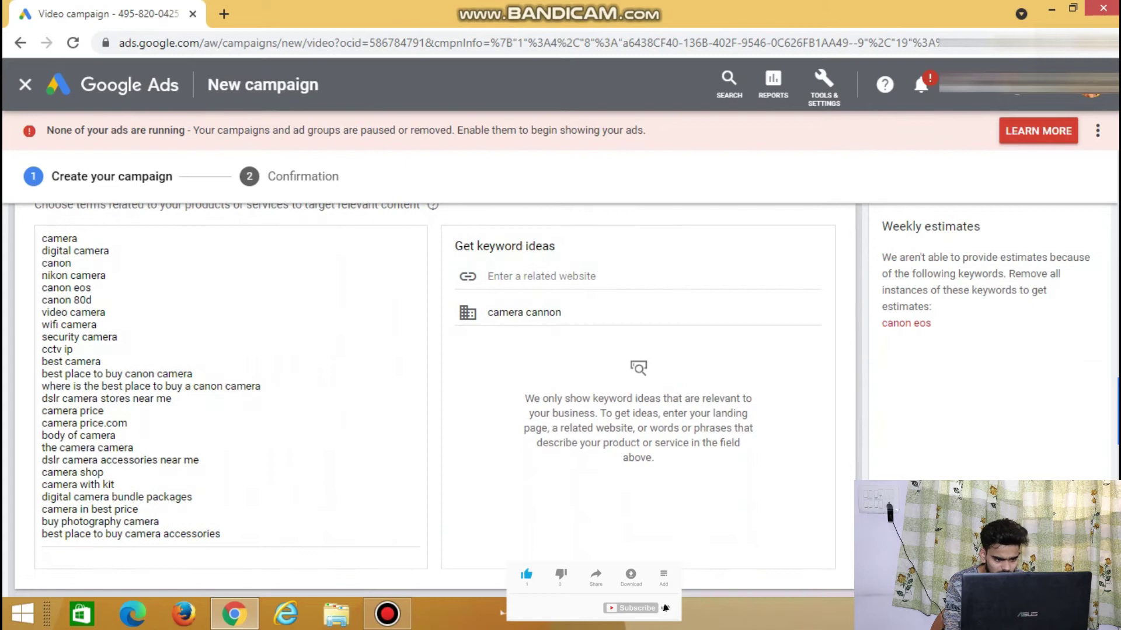
scroll(434, 408, "down", 2)
scroll(1003, 378, "up", 2)
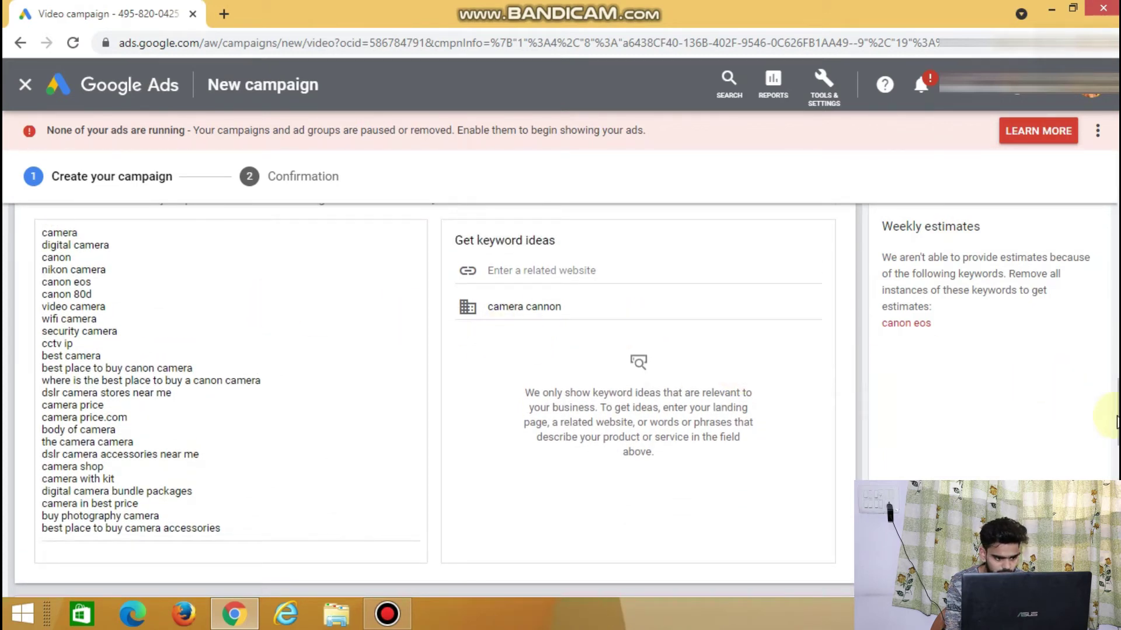
scroll(1116, 419, "up", 1)
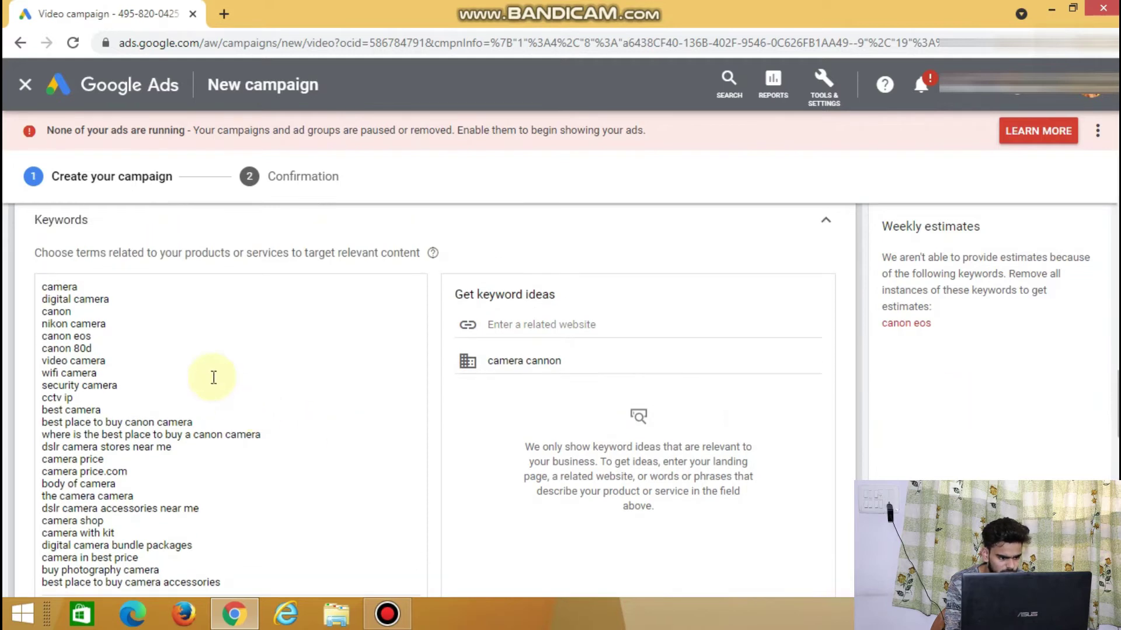
left_click(43, 286)
left_click_drag(56, 300, 301, 313)
scroll(301, 312, "up", 5)
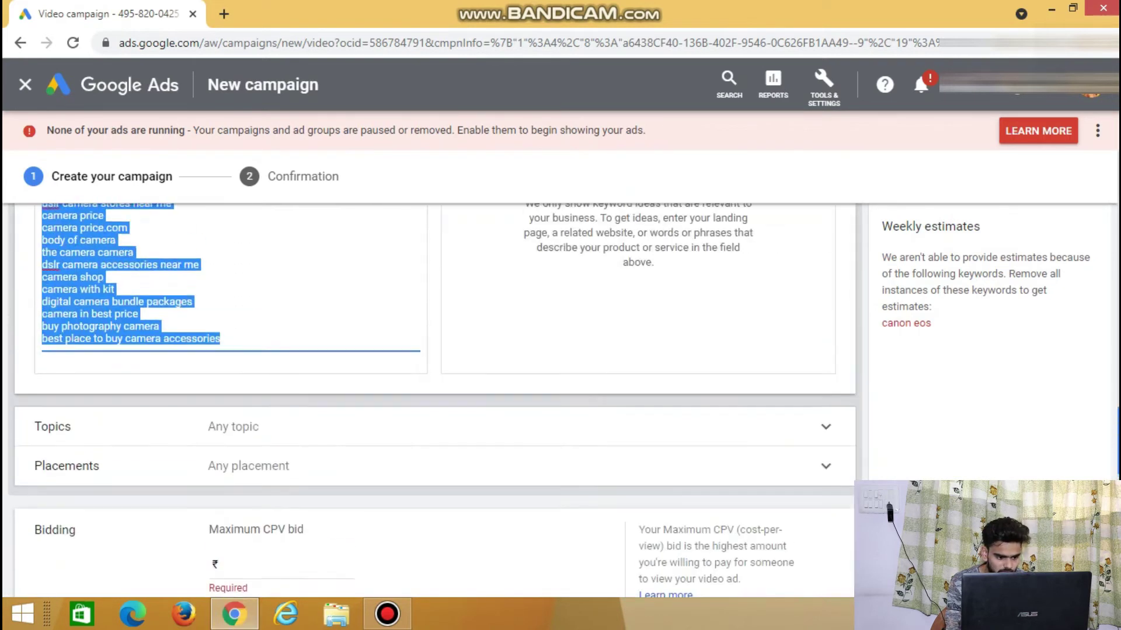
scroll(751, 395, "up", 2)
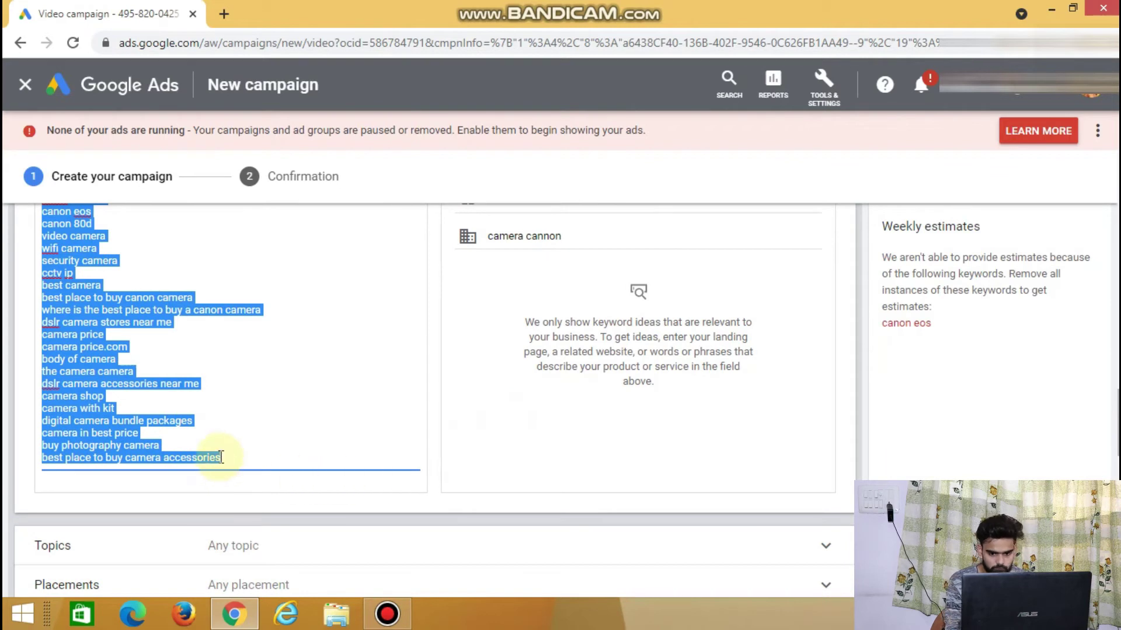
key("BackSpace")
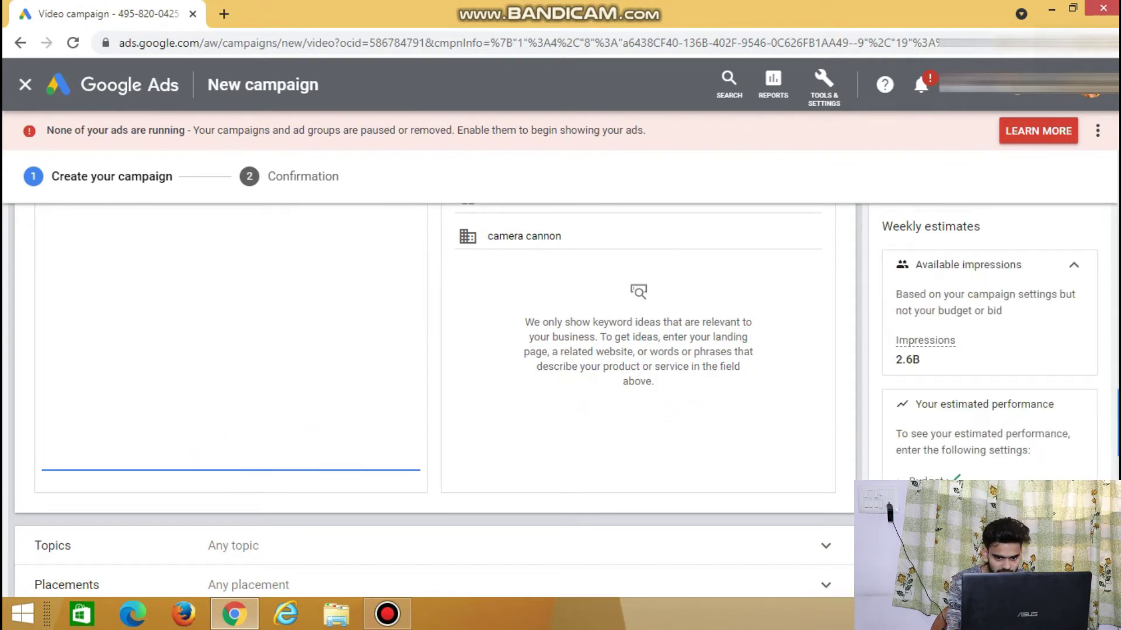
scroll(1115, 367, "down", 3)
scroll(1114, 368, "up", 7)
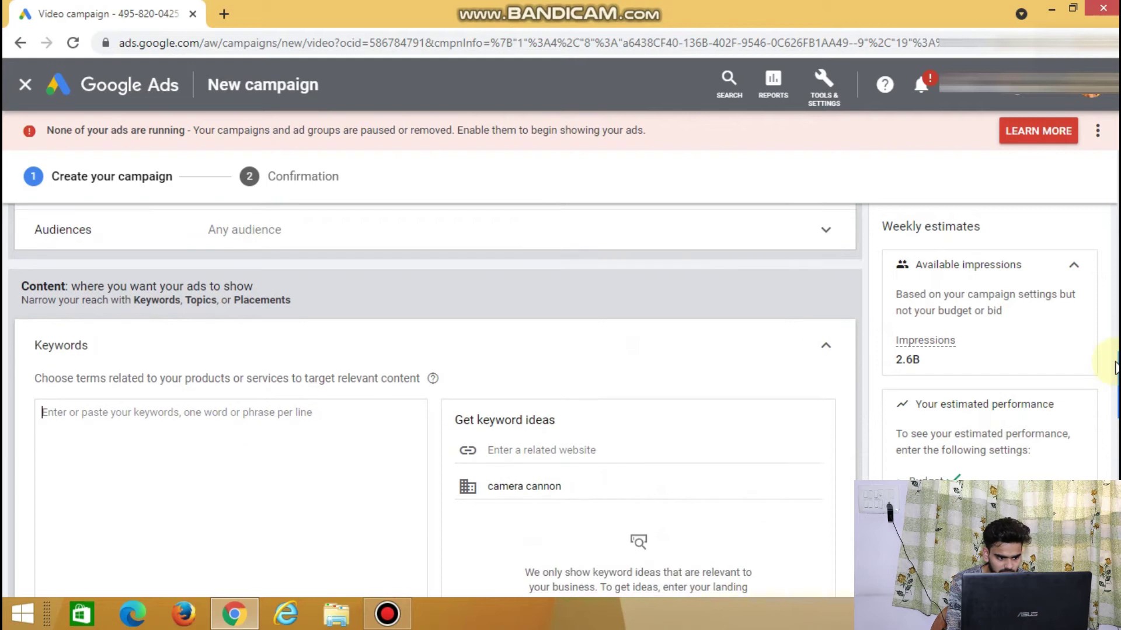
left_click(819, 345)
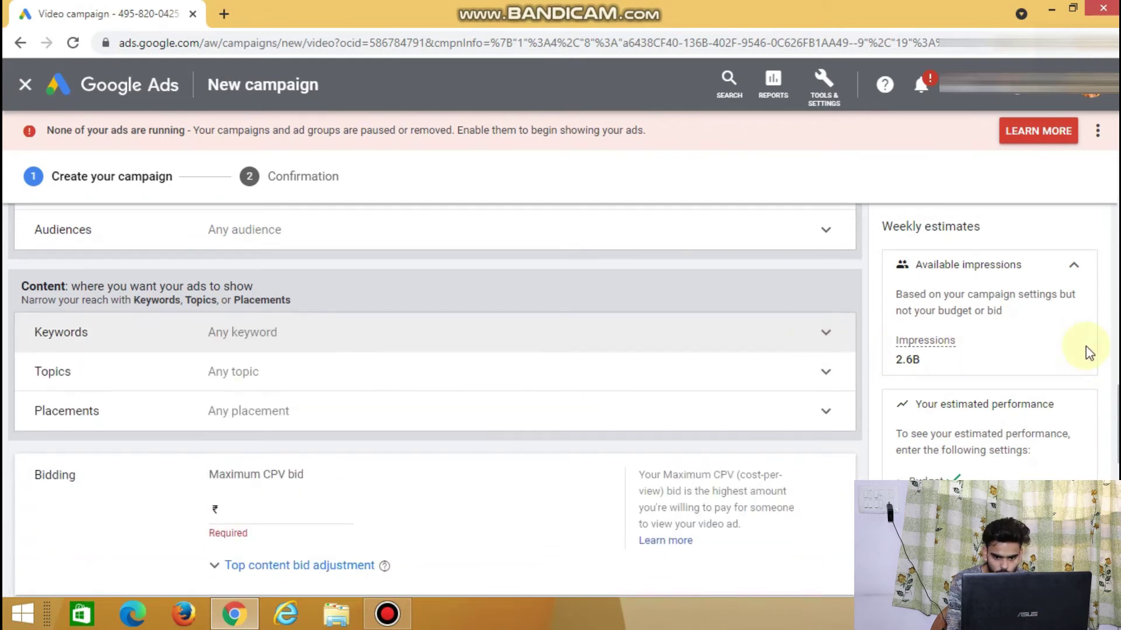
Step: Review the topic categories available for the ad group's content targeting without selecting any
left_click(836, 377)
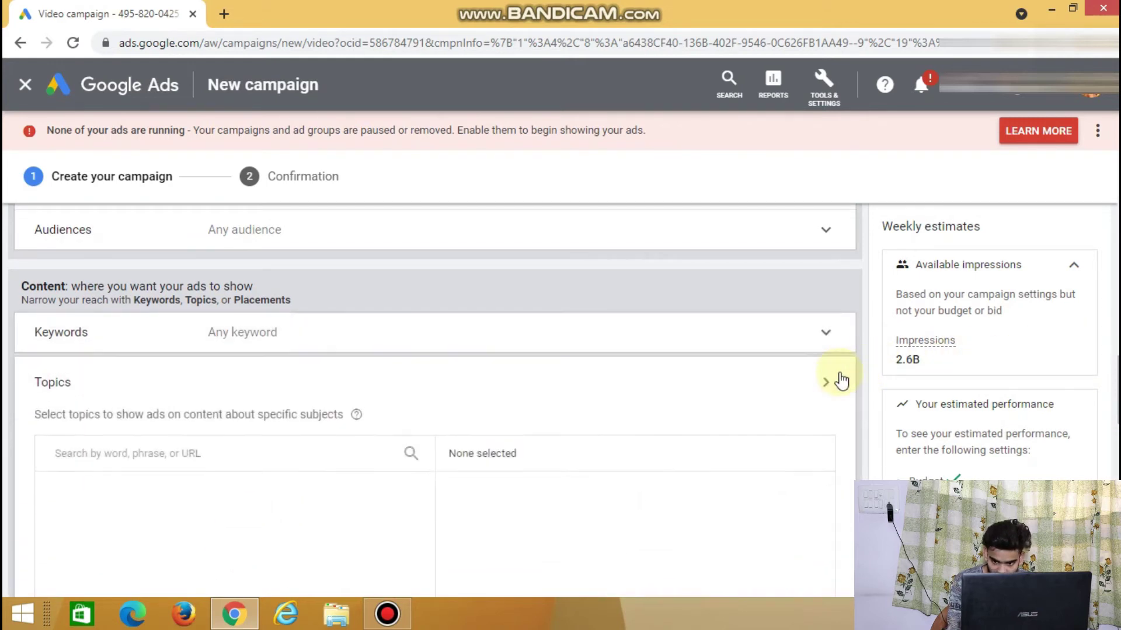
scroll(434, 403, "down", 2)
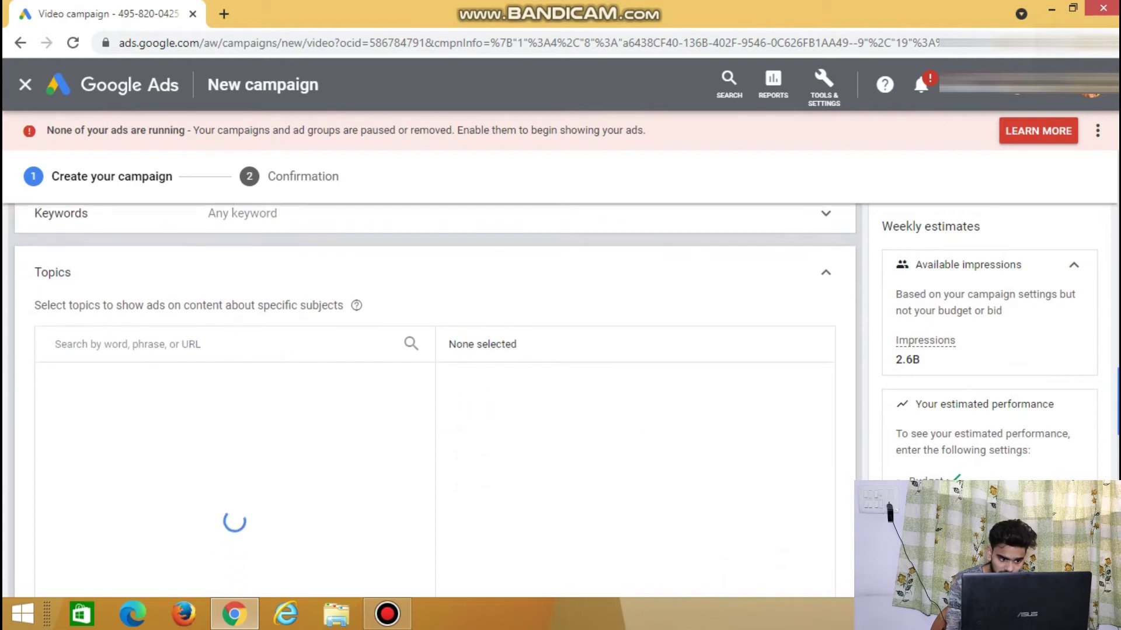
left_click(147, 341)
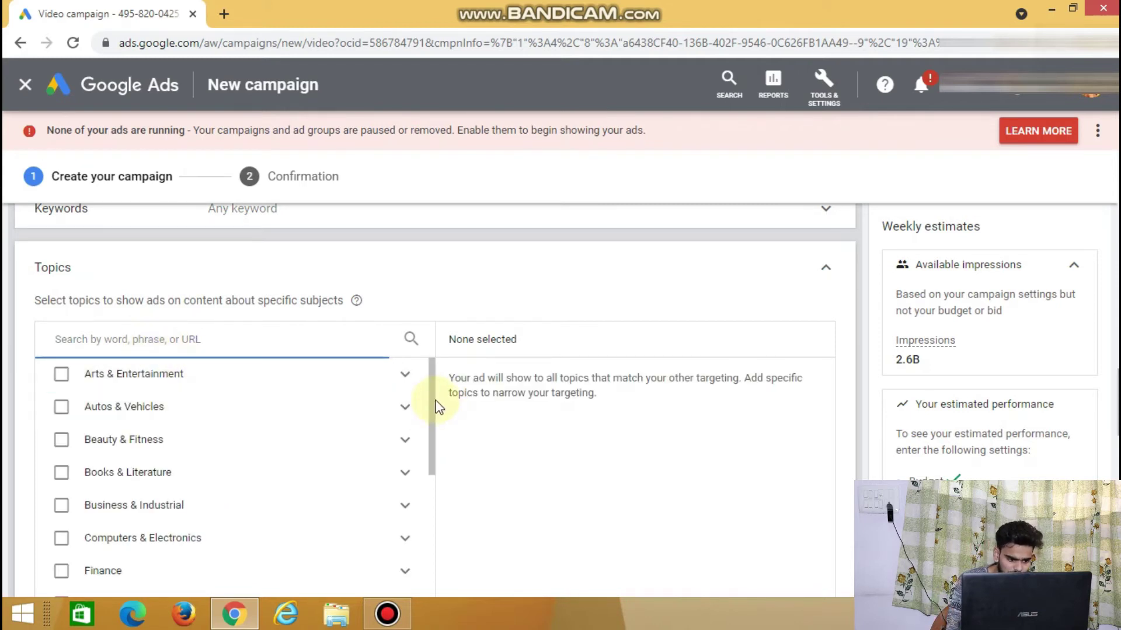
left_click_drag(430, 394, 430, 369)
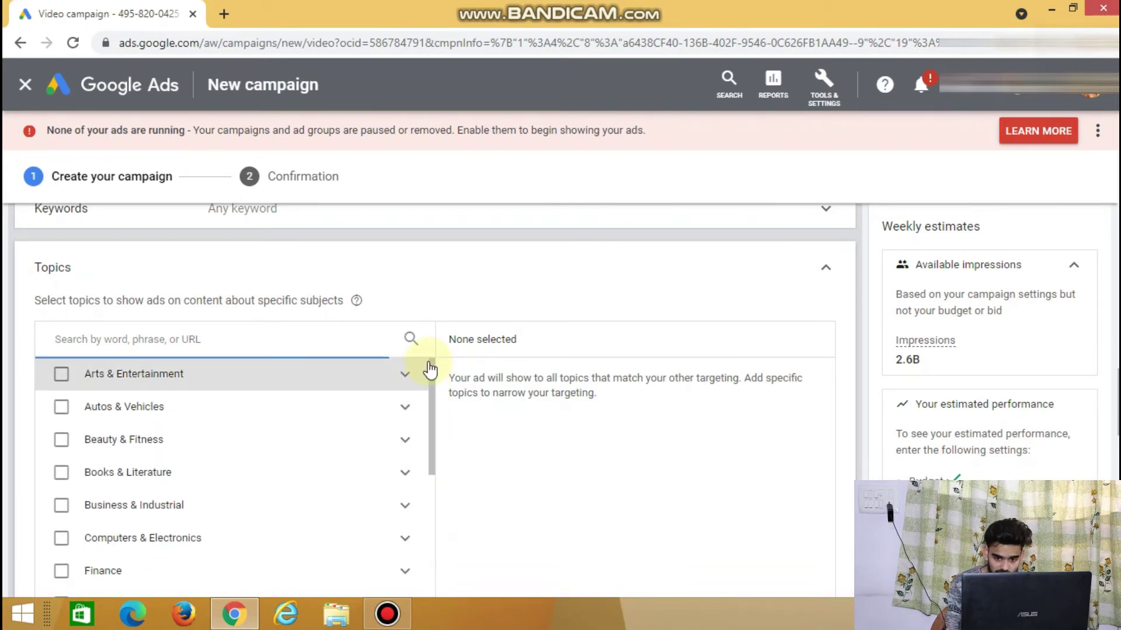
left_click(828, 270)
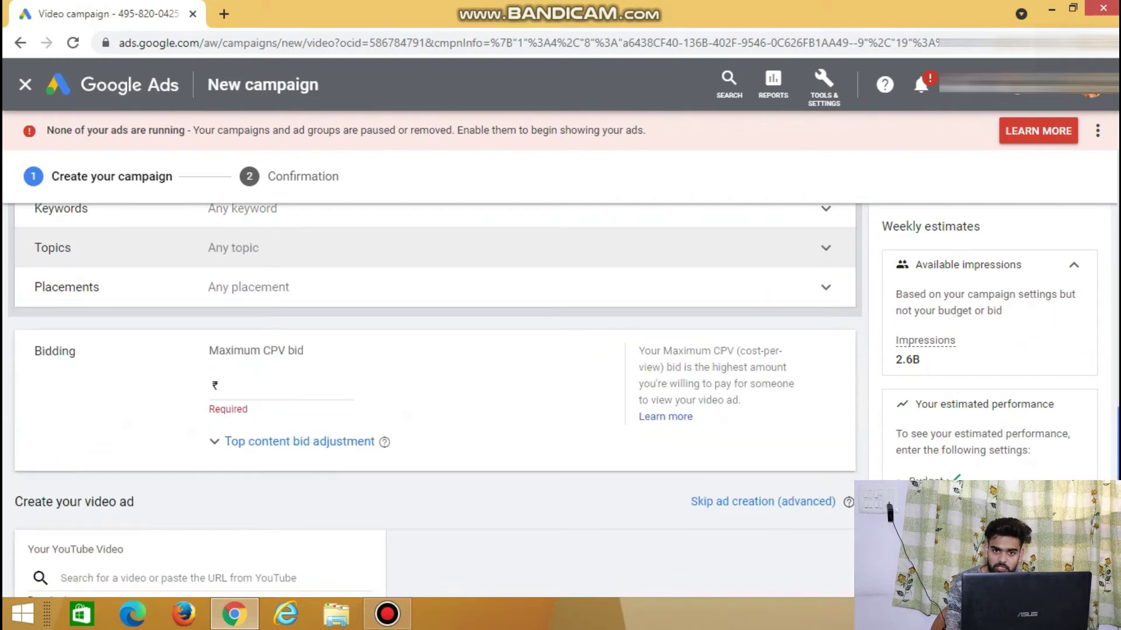
scroll(434, 398, "down", 1)
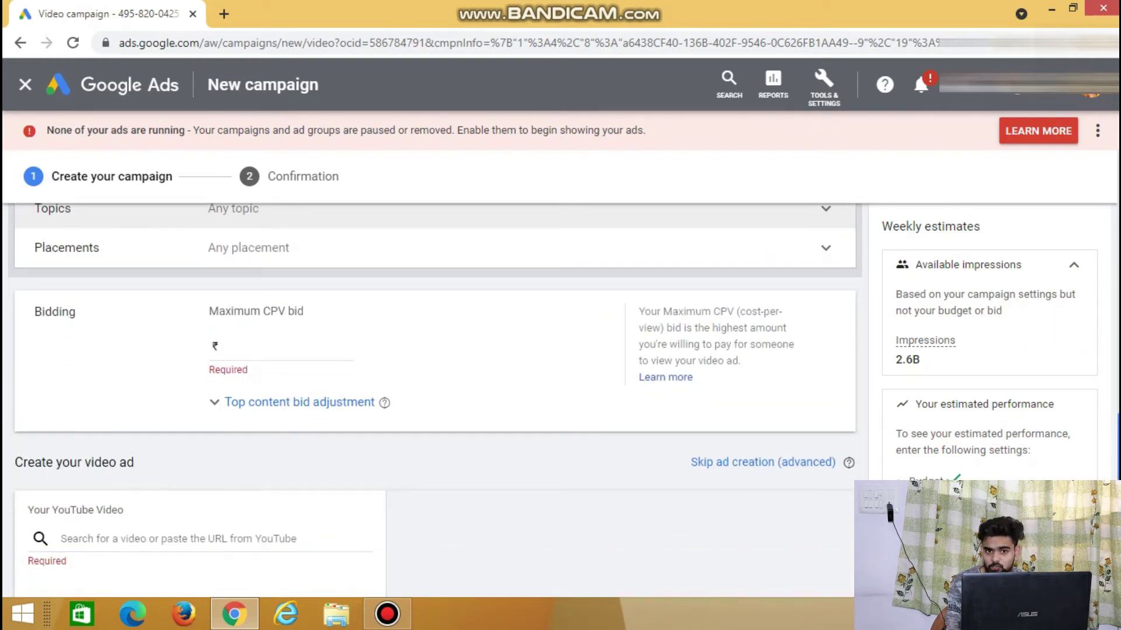
Step: Set the ad group's maximum CPV bid to ₹0.28 and activate the YouTube video field for the ad
scroll(434, 386, "down", 1)
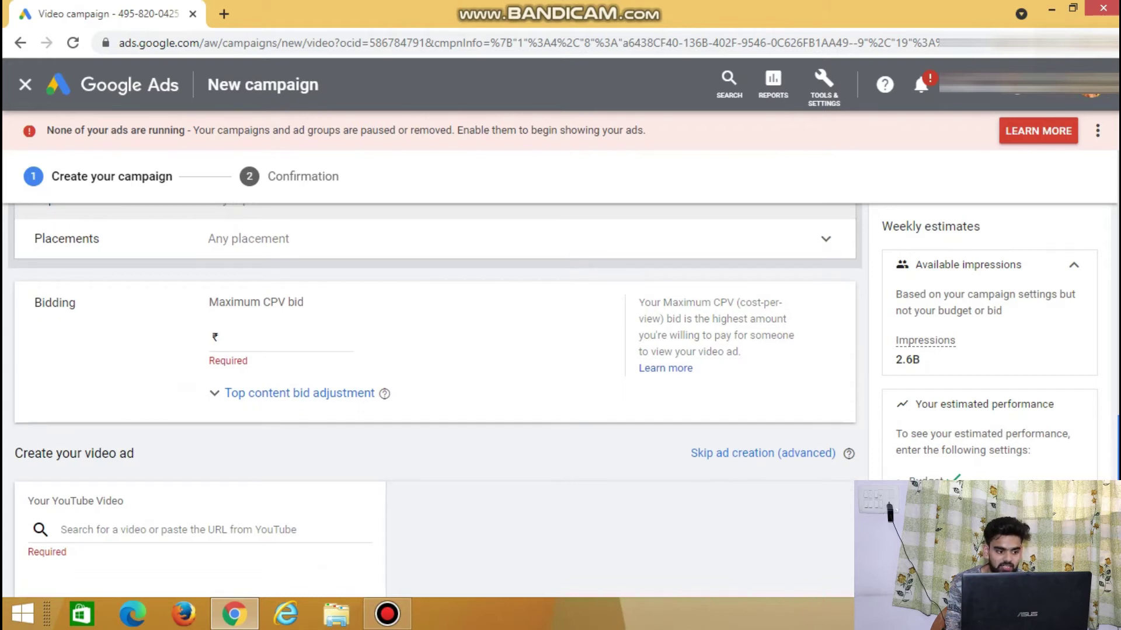
scroll(434, 380, "down", 1)
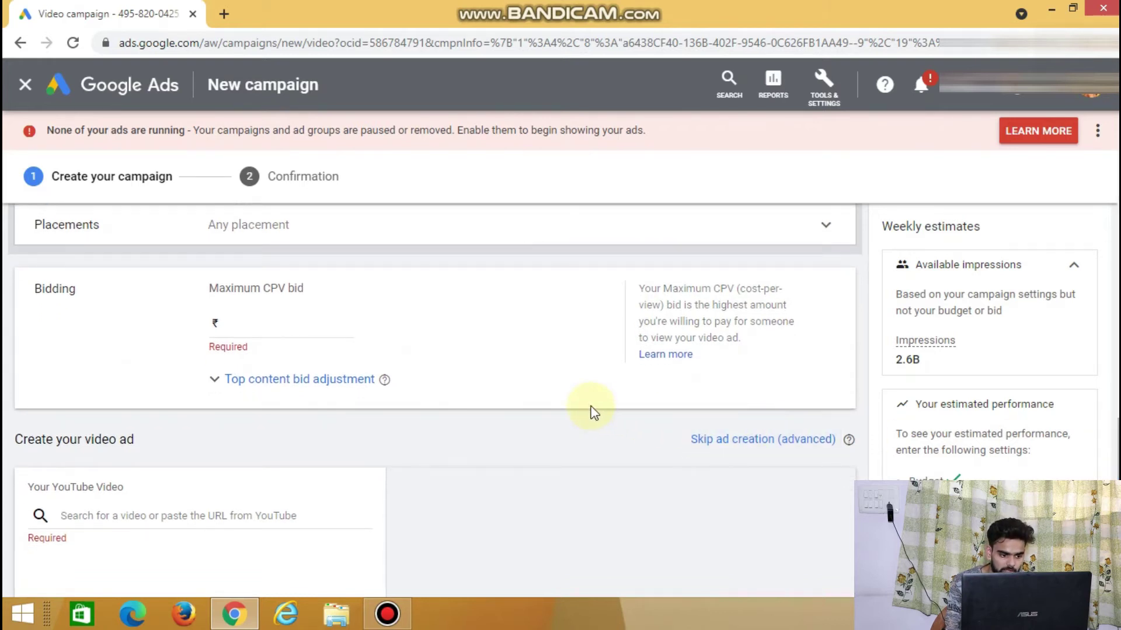
left_click(257, 324)
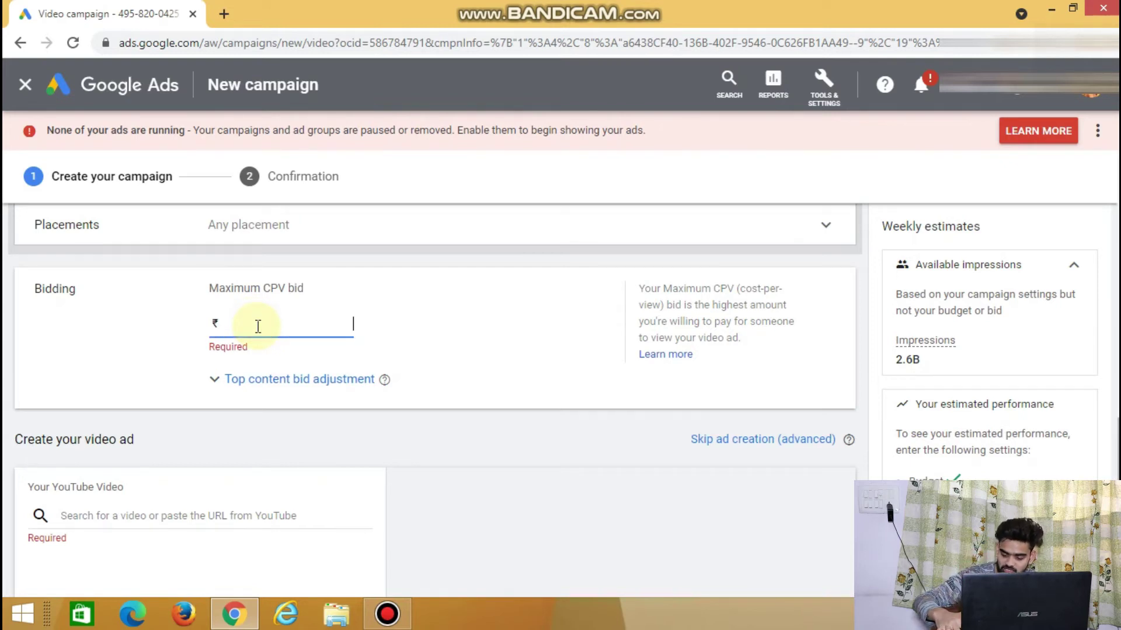
type("0.28")
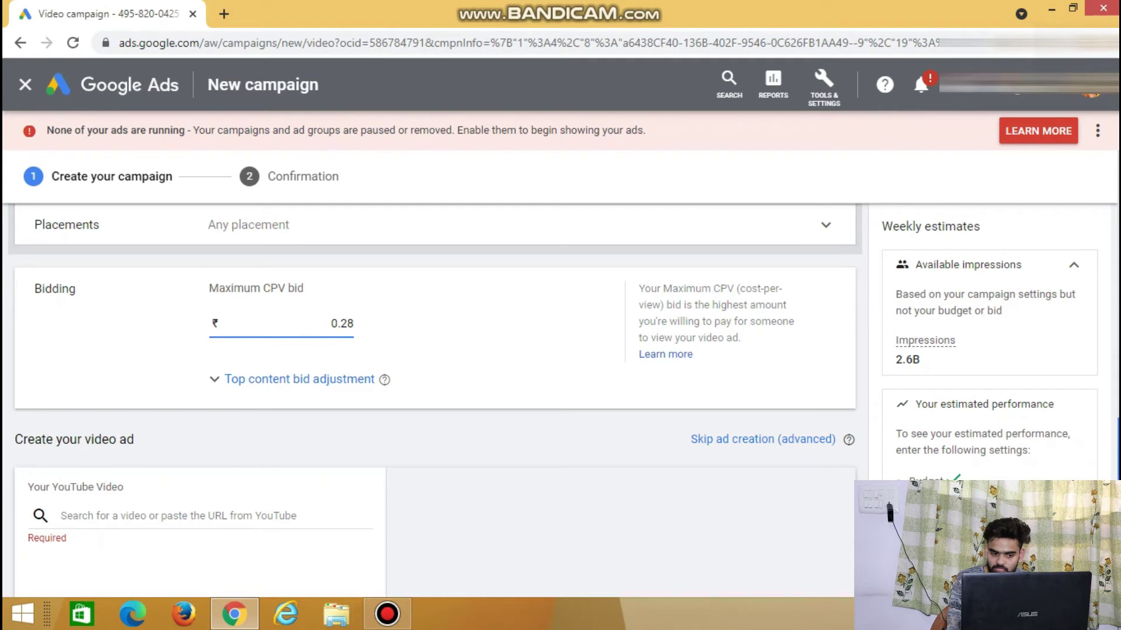
scroll(434, 380, "down", 3)
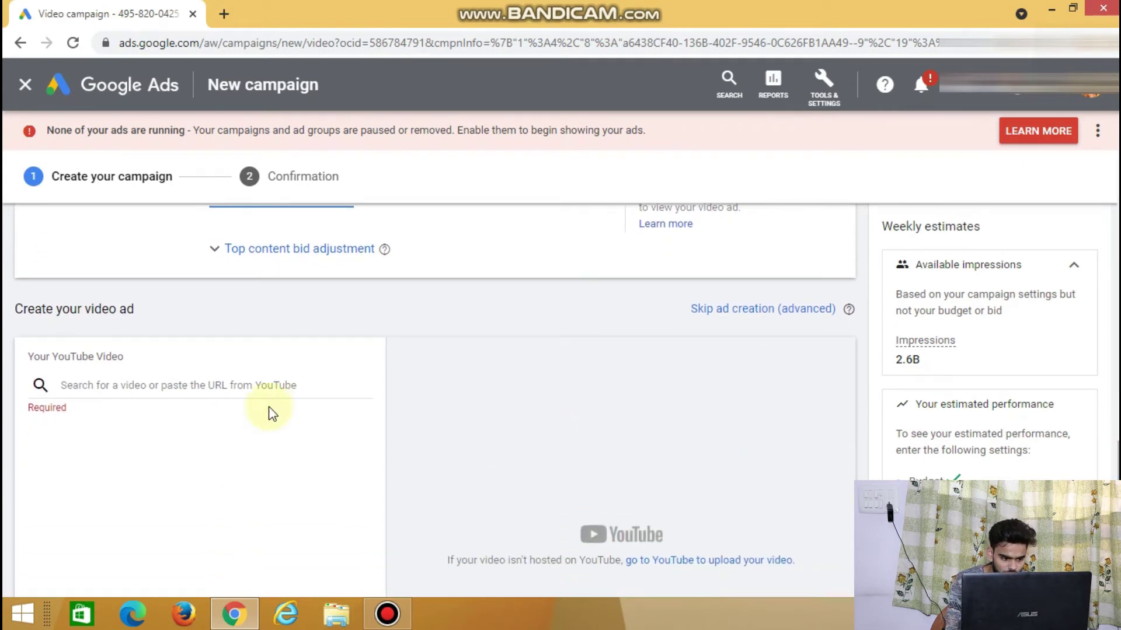
left_click(163, 384)
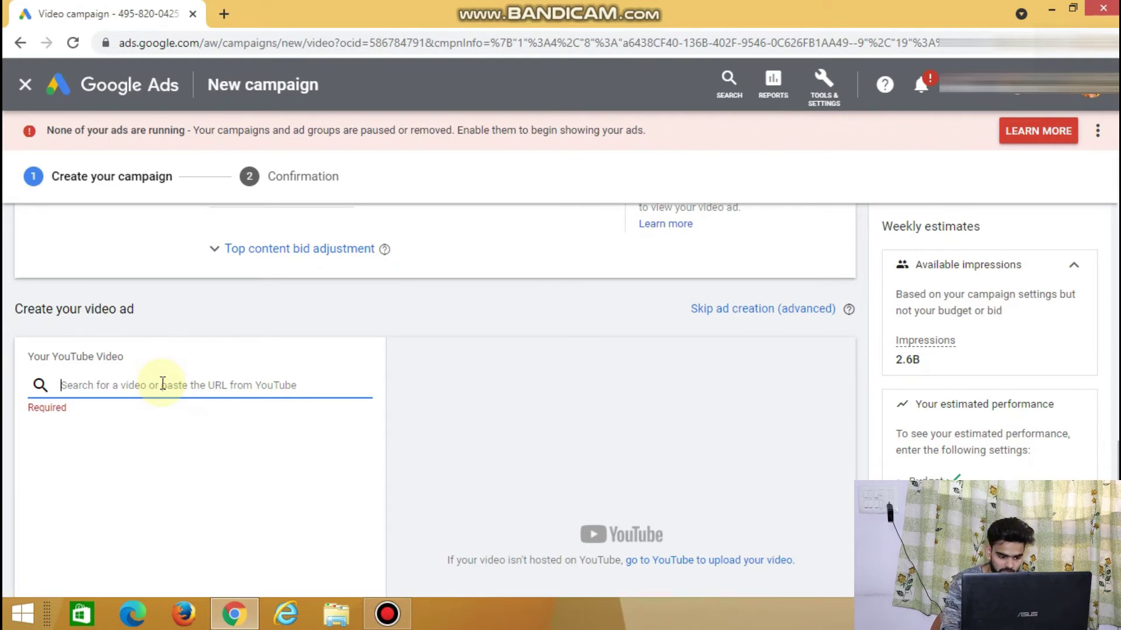
right_click(234, 613)
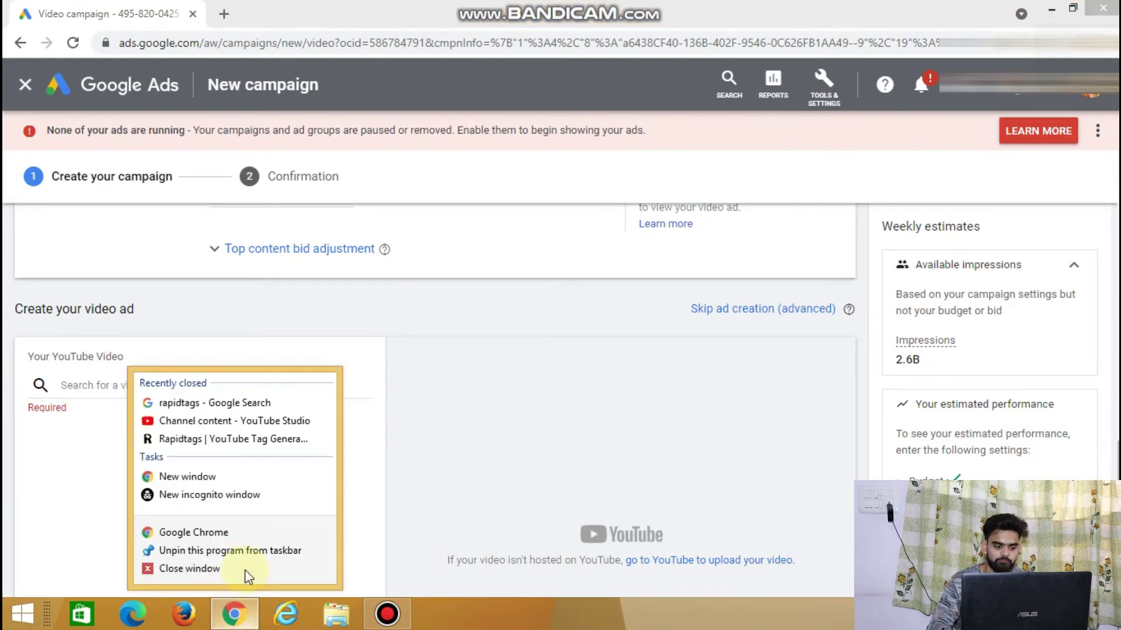
left_click(244, 538)
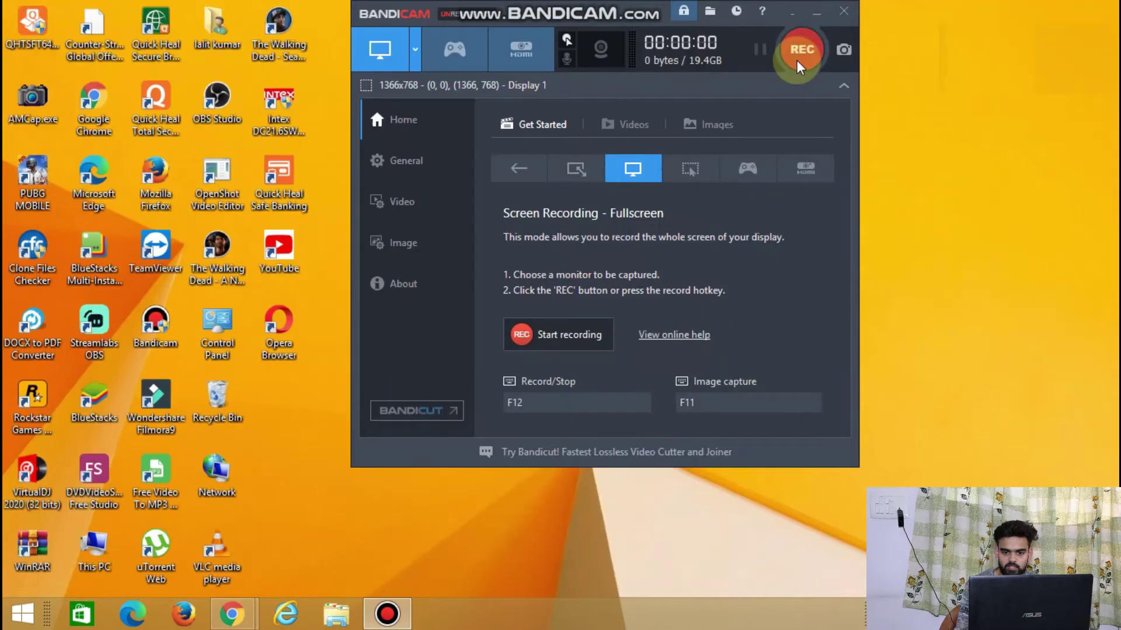
left_click(802, 49)
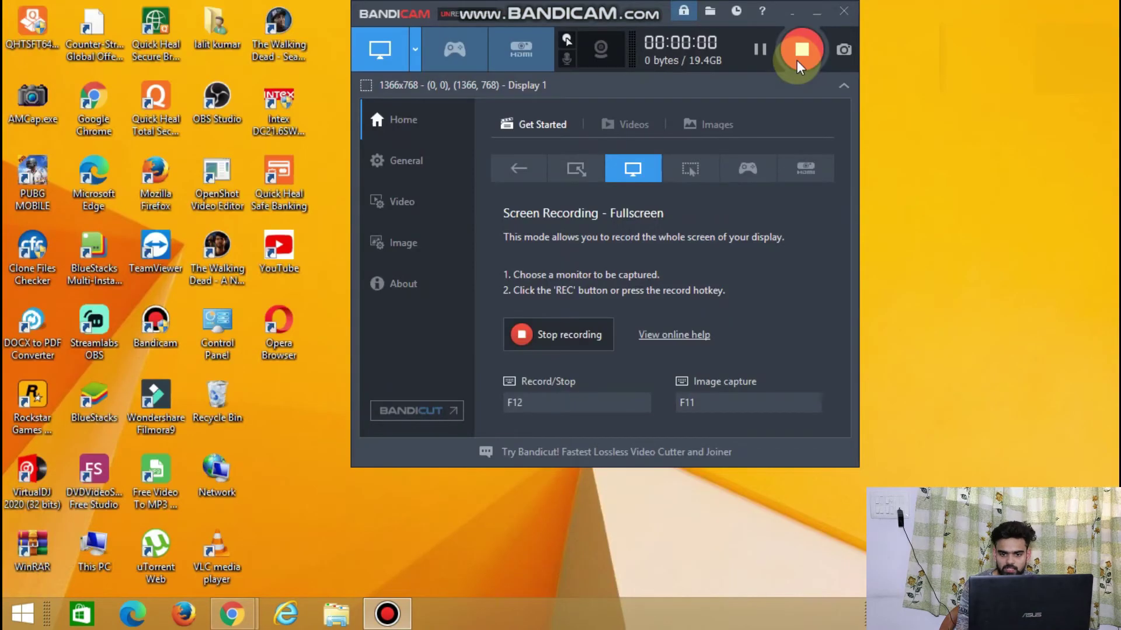
left_click(815, 11)
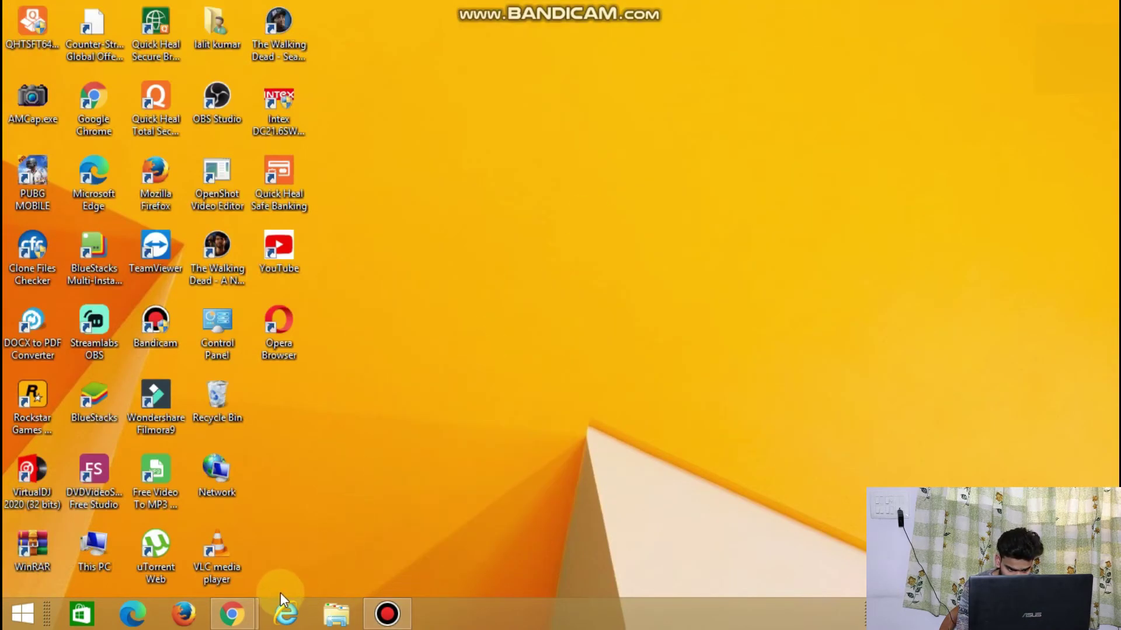
Step: Switch to the YouTube window, copy the Canon 80D unboxing video's share link and close the share dialog
mouse_move(252, 621)
left_click(293, 559)
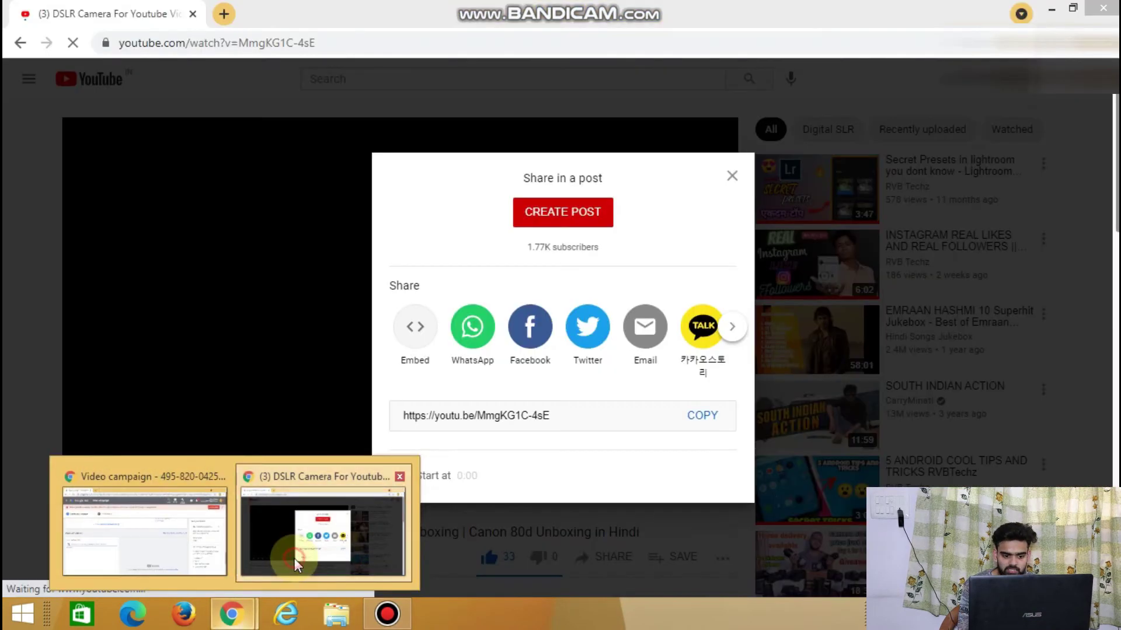
left_click(699, 429)
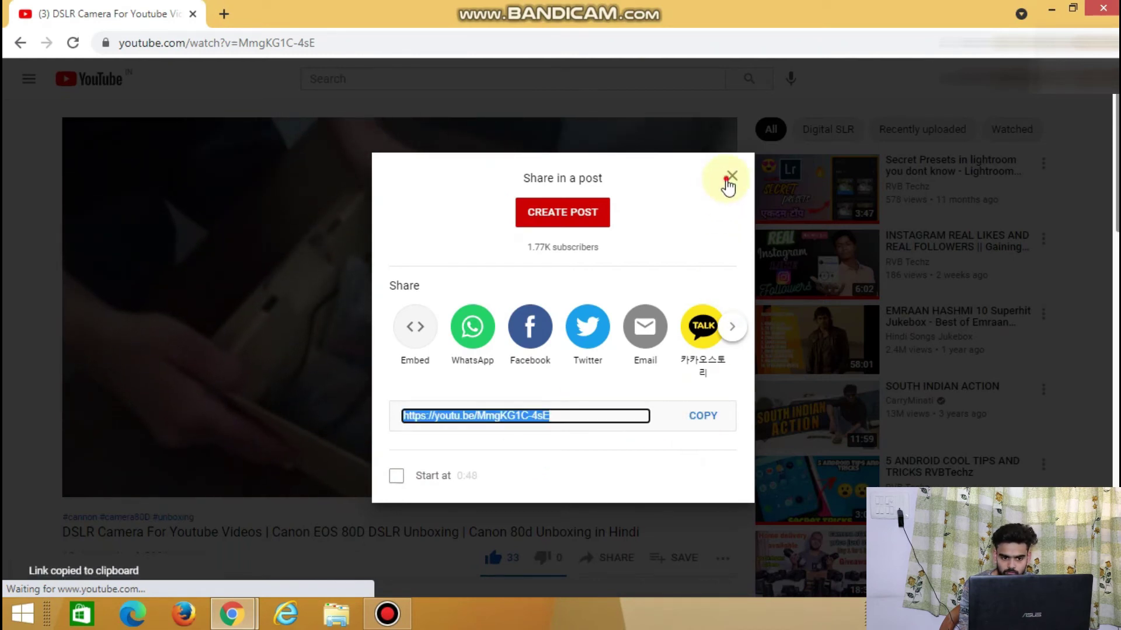
left_click(730, 177)
left_click(632, 184)
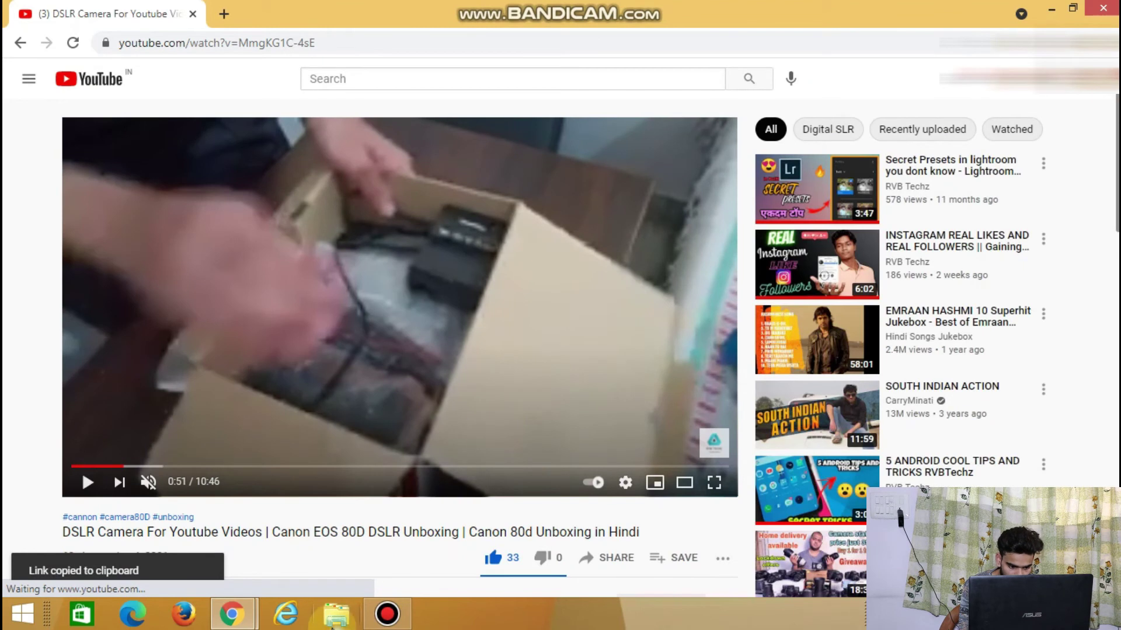
Step: Return to the Google Ads campaign and paste the copied link as the ad's YouTube video
mouse_move(258, 623)
left_click(169, 538)
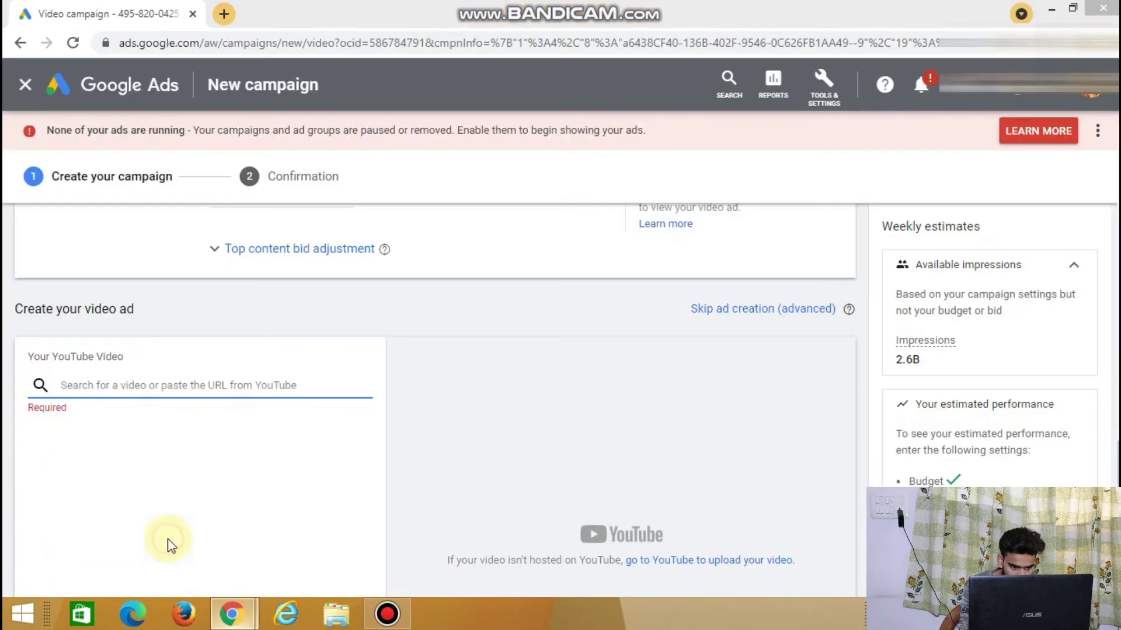
right_click(220, 387)
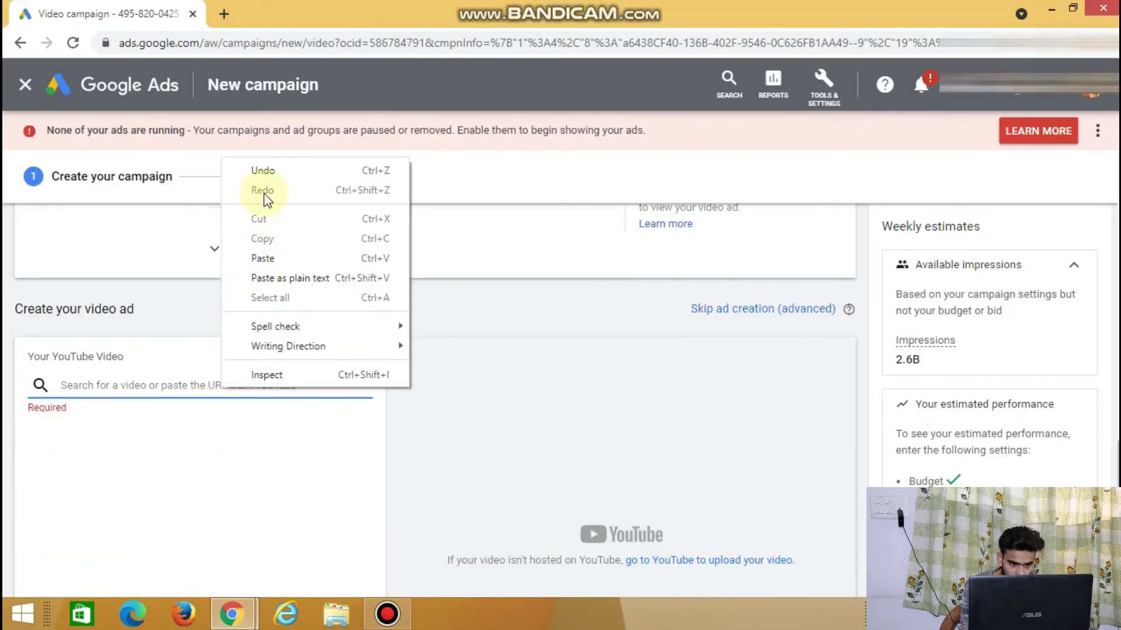
left_click(262, 258)
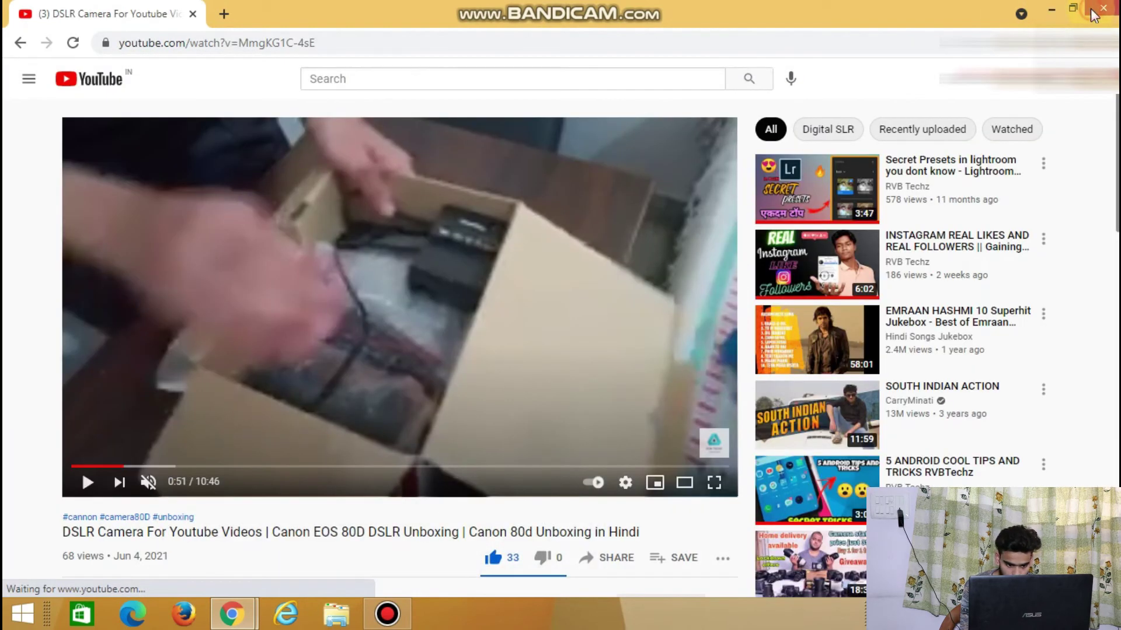
left_click(1047, 9)
left_click(234, 613)
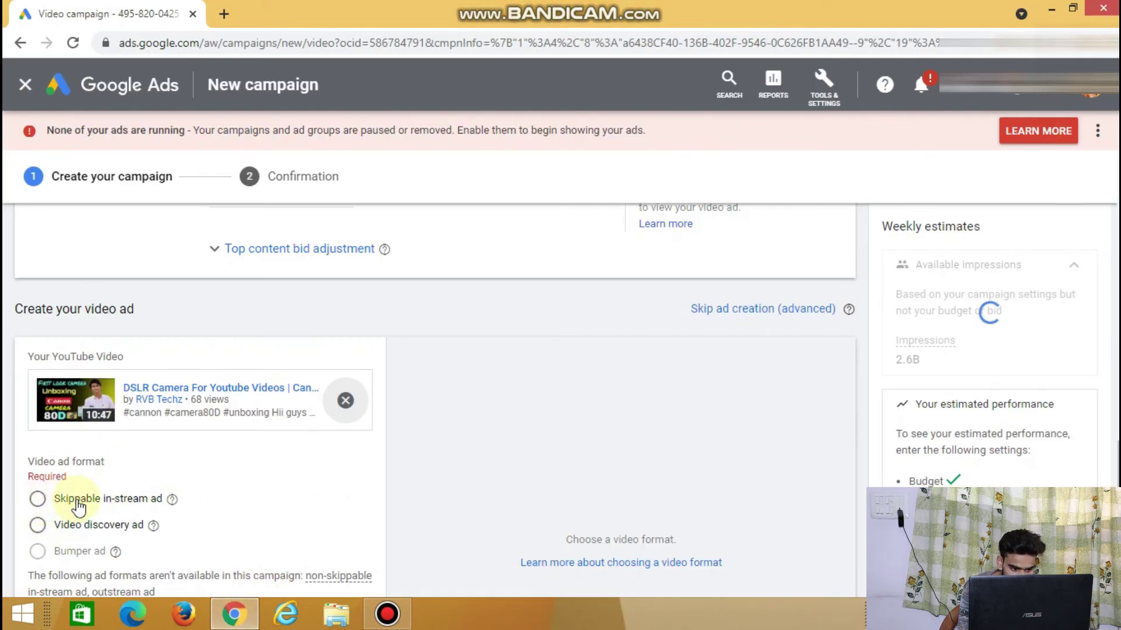
Step: Choose the skippable in-stream ad format and examine its example preview
left_click(38, 500)
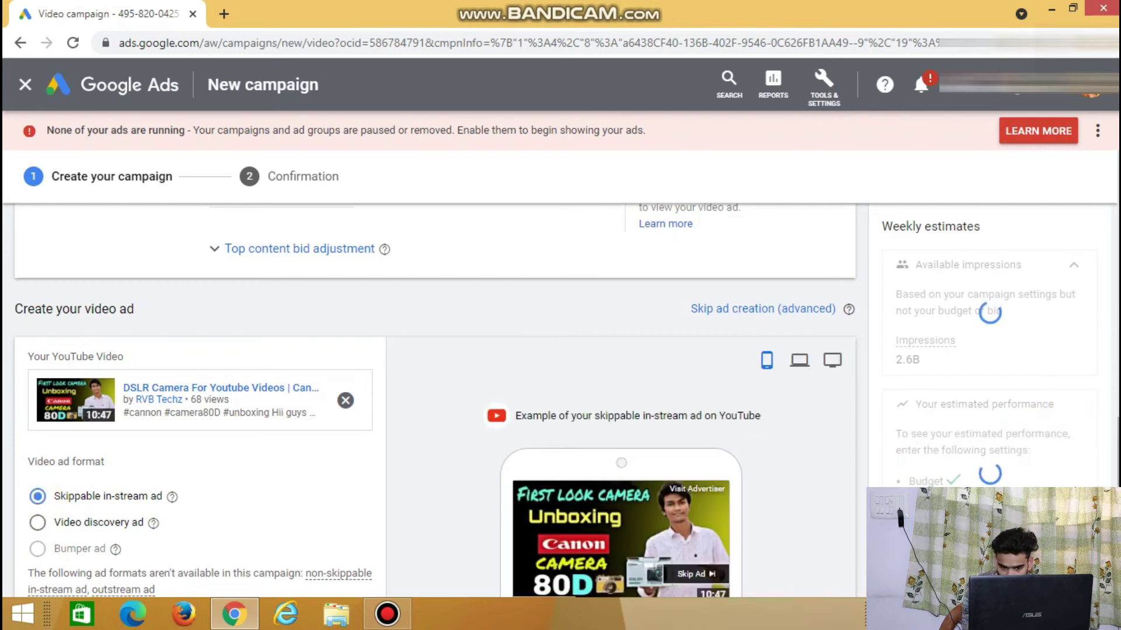
scroll(595, 352, "down", 3)
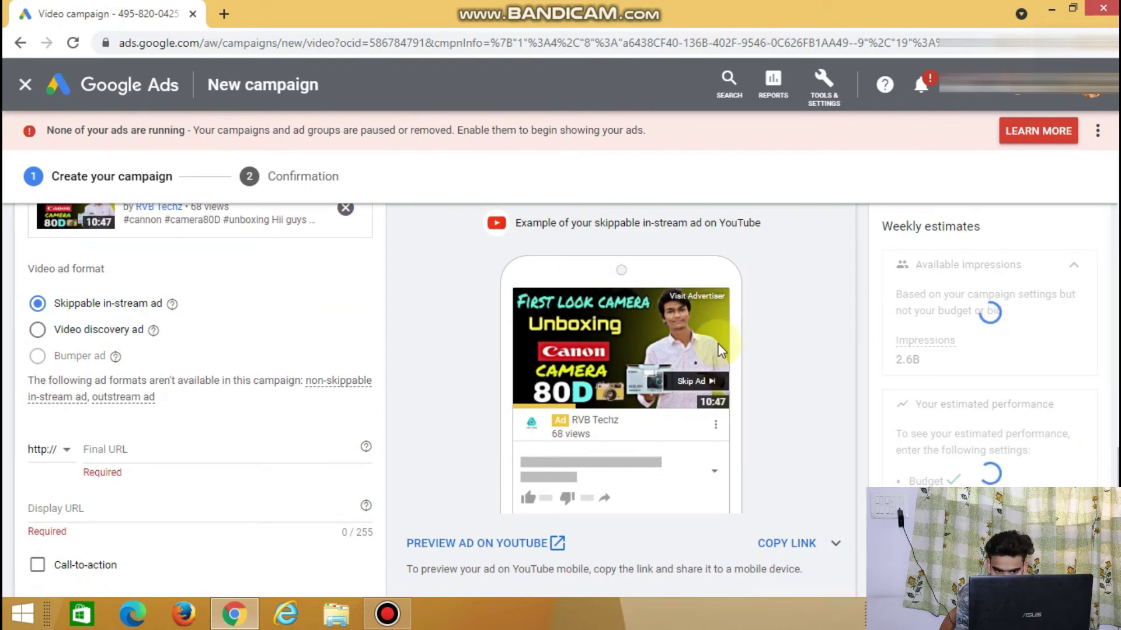
left_click(717, 401)
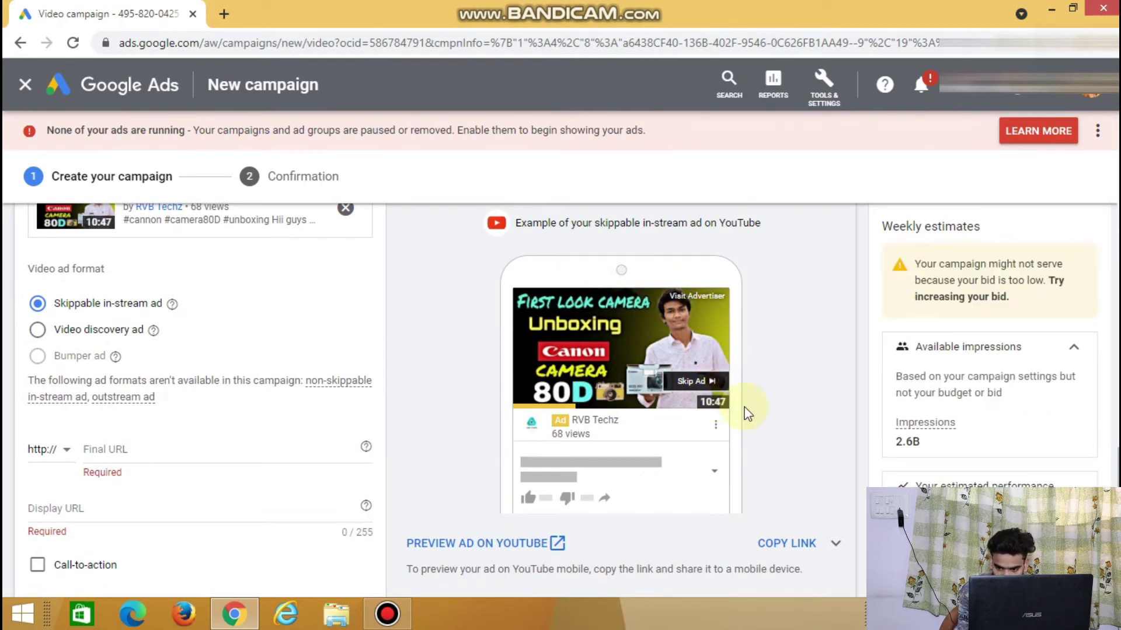
scroll(1080, 471, "down", 1)
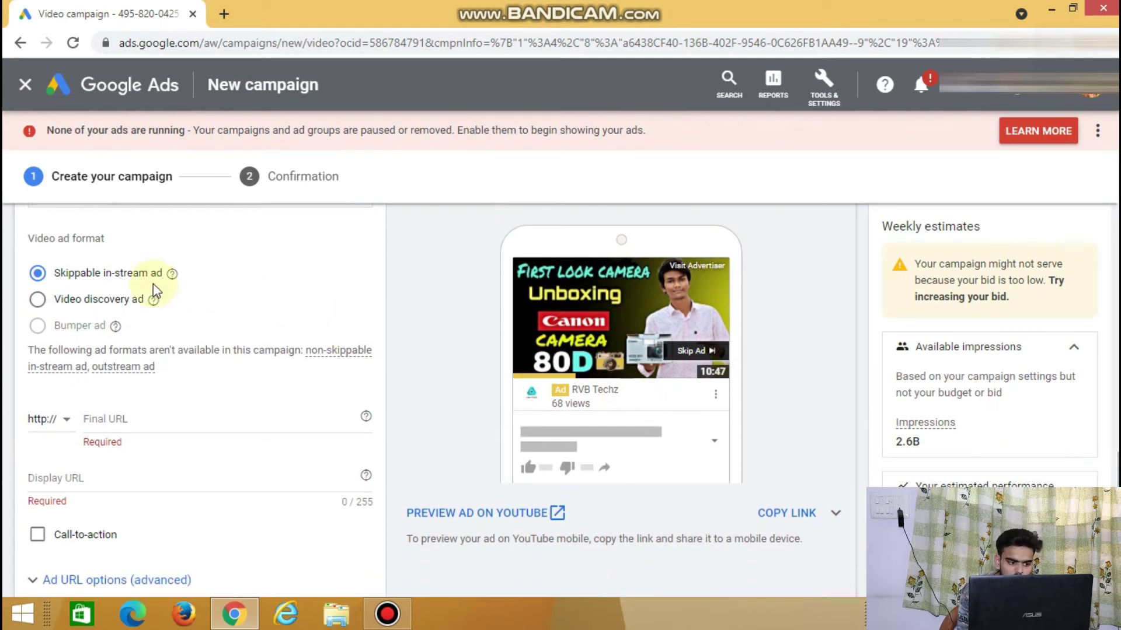
Step: Set the video ad format to Video discovery ad and enter the headline "cannon 80 d camera first look"
left_click(37, 299)
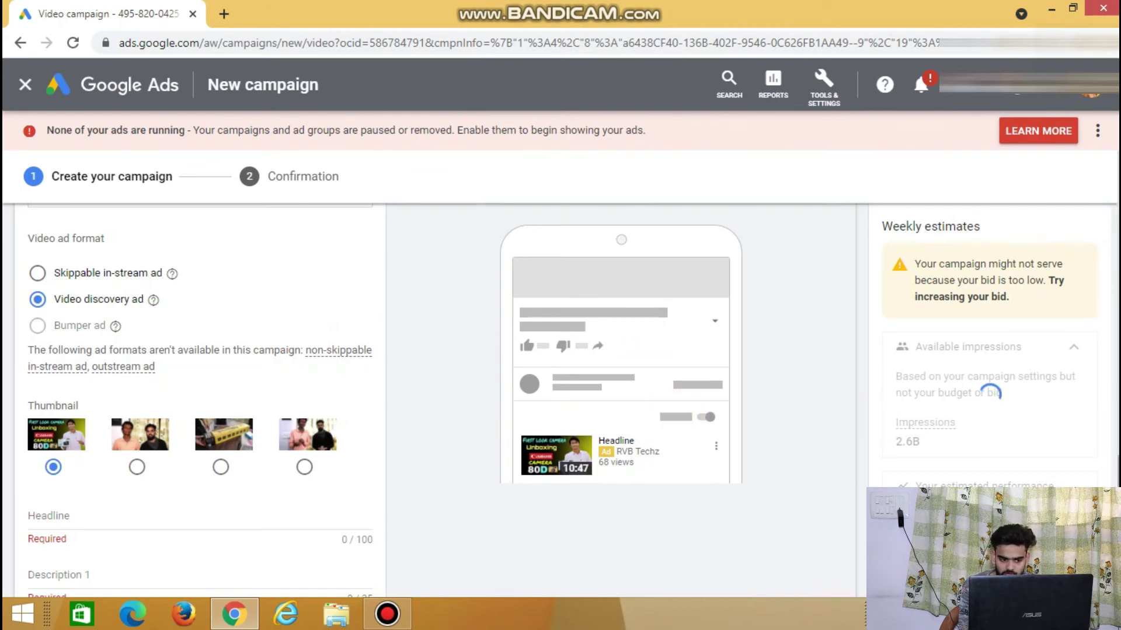
scroll(584, 379, "down", 1)
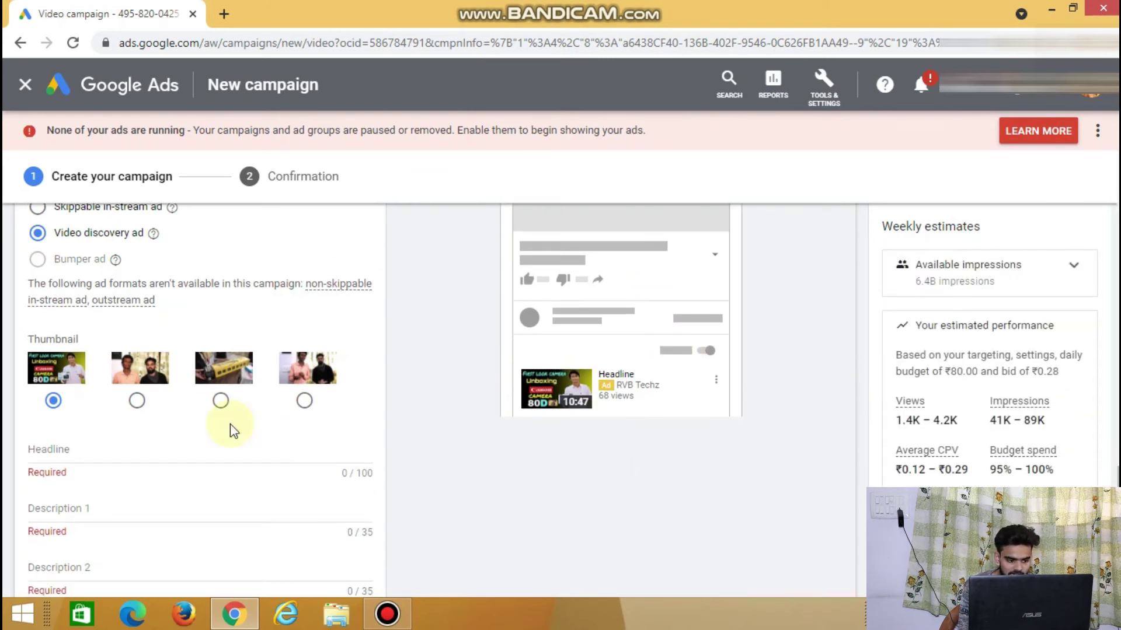
left_click(81, 444)
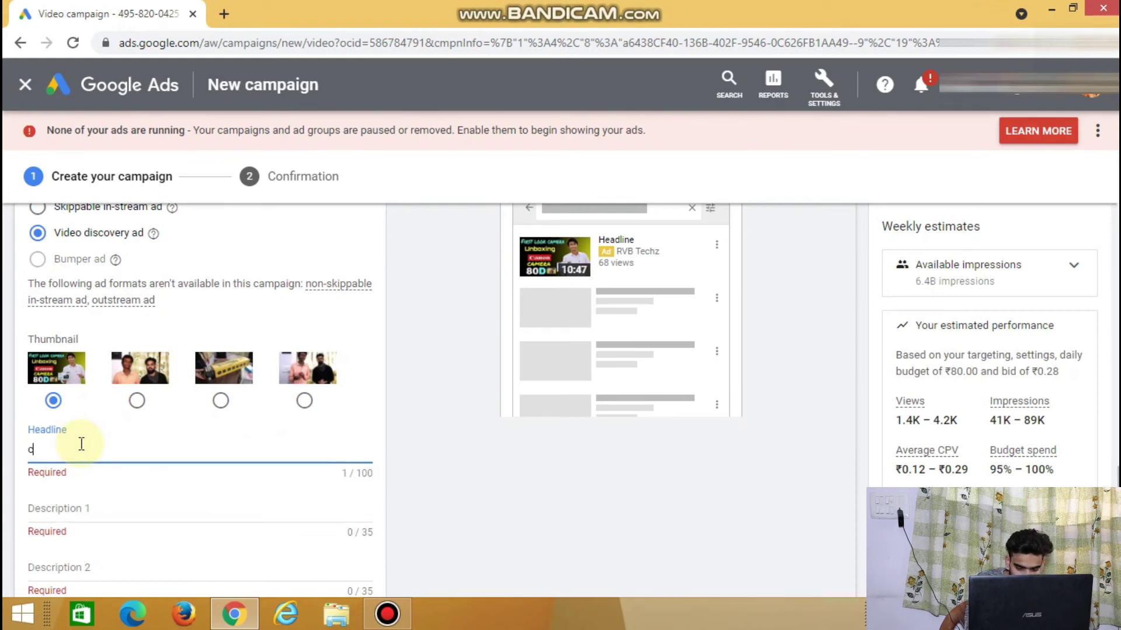
type("cannon ")
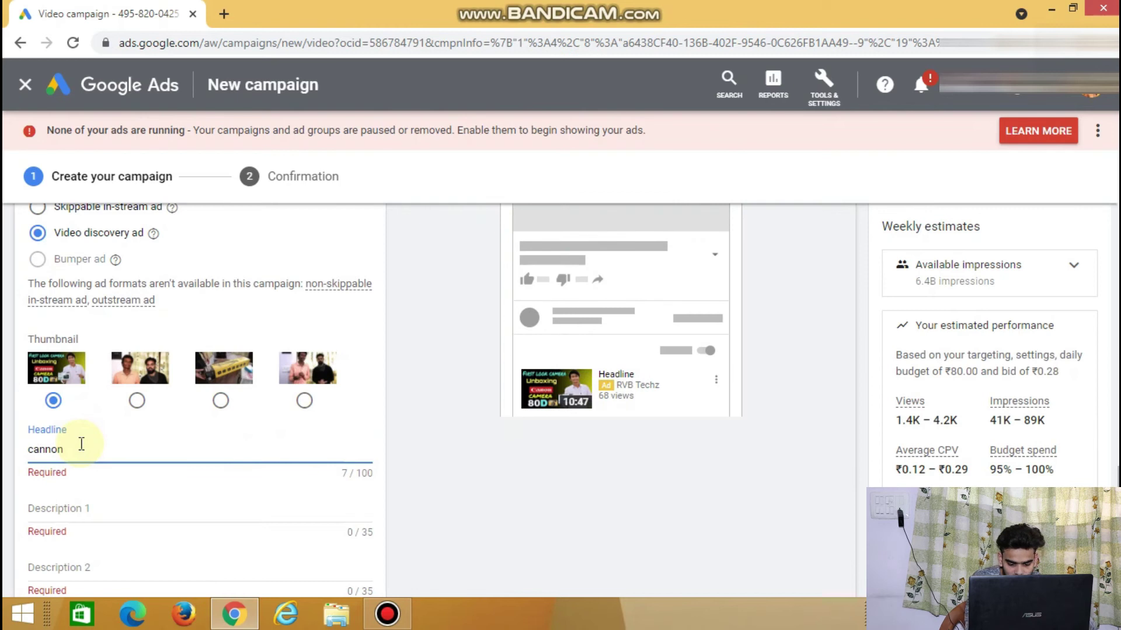
type("80-d cam")
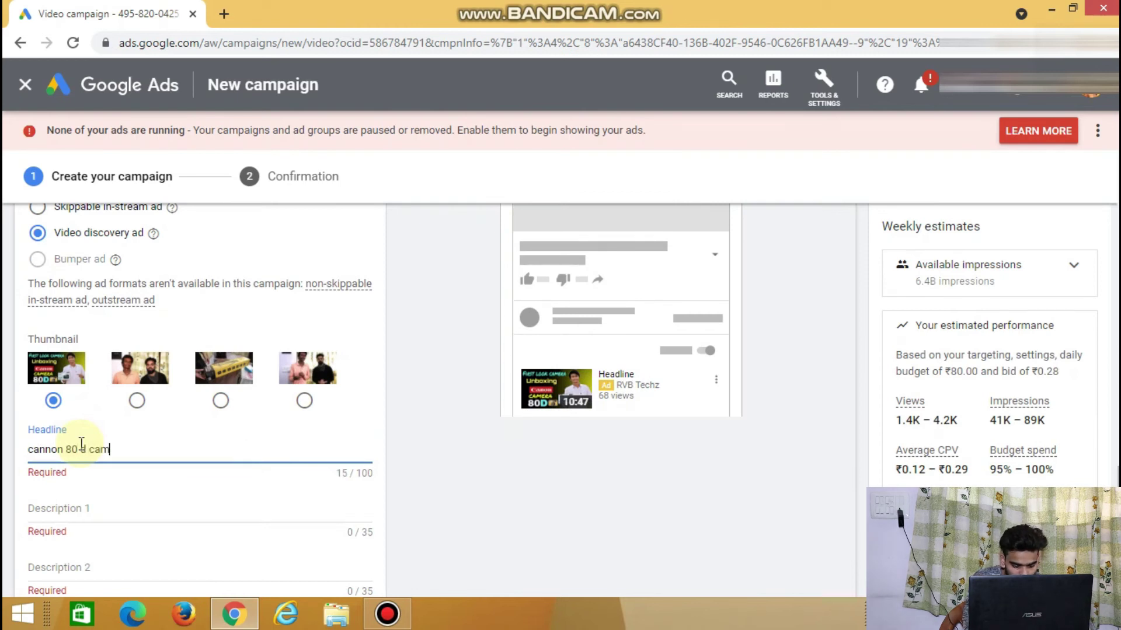
type("era fir")
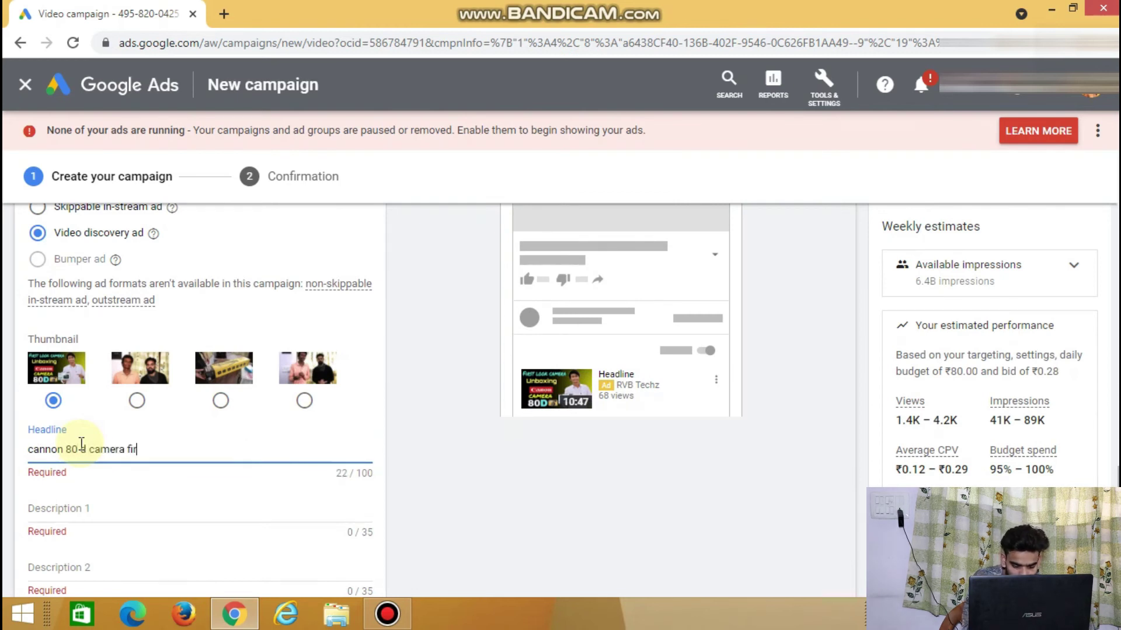
type("st look")
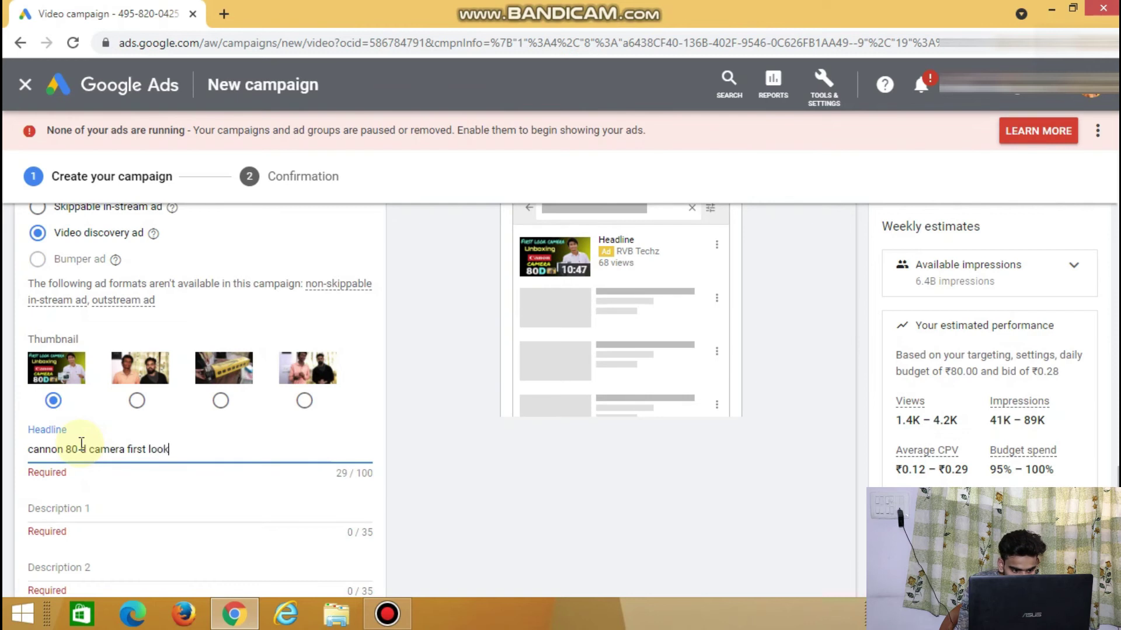
Step: Enter "subscribe my channel" as the ad's Description 1, correcting the spelling of "channel"
left_click(87, 509)
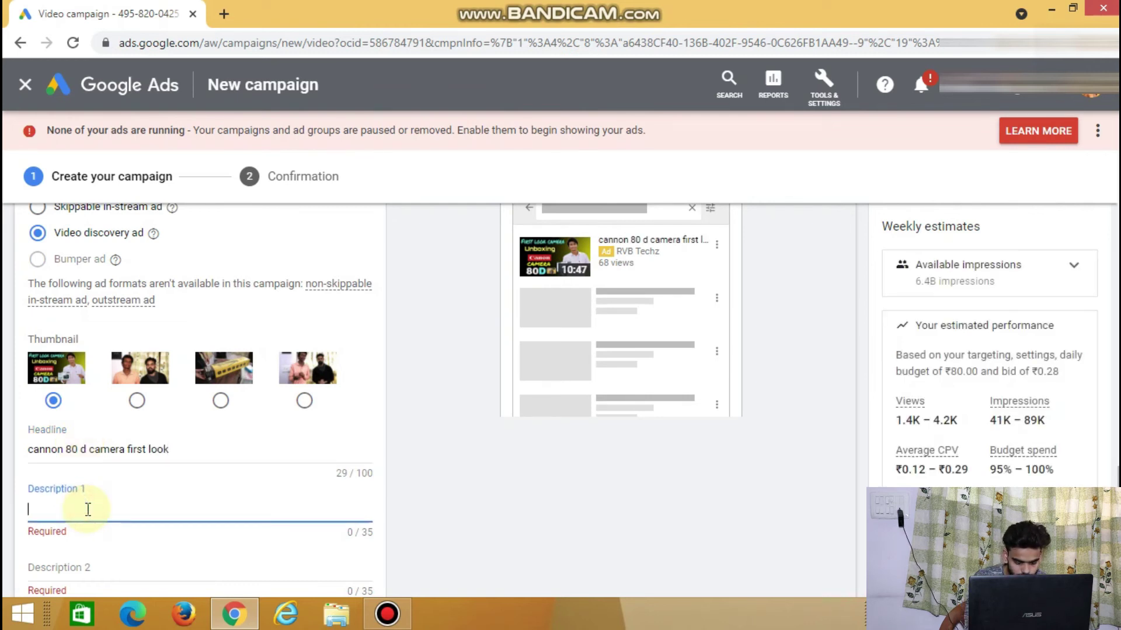
type("subscribe my chnanel")
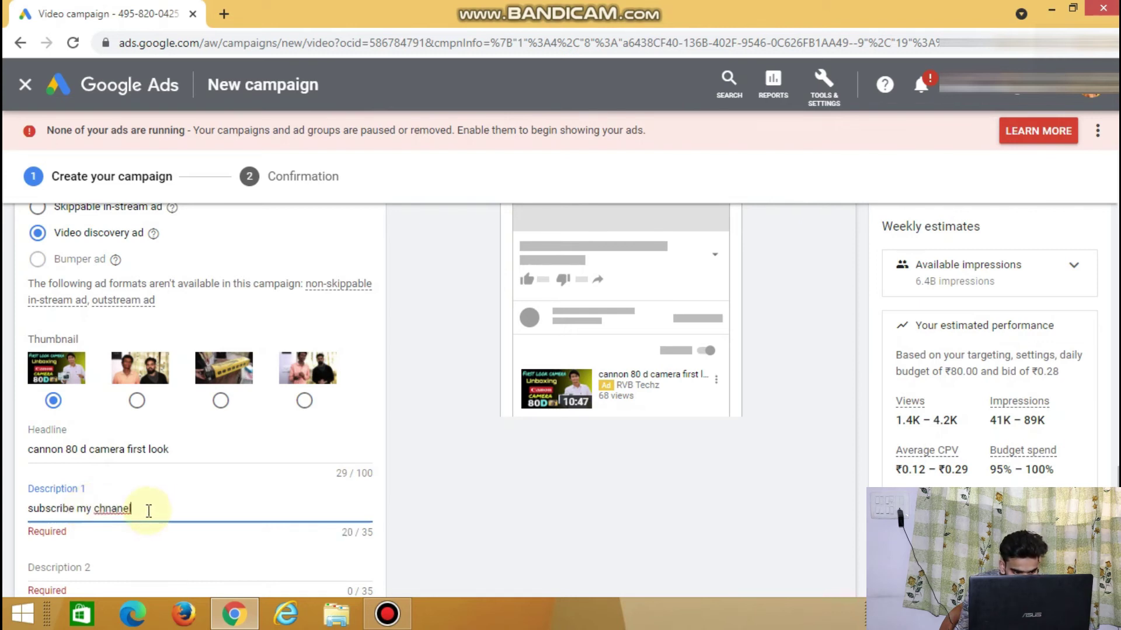
left_click(116, 508)
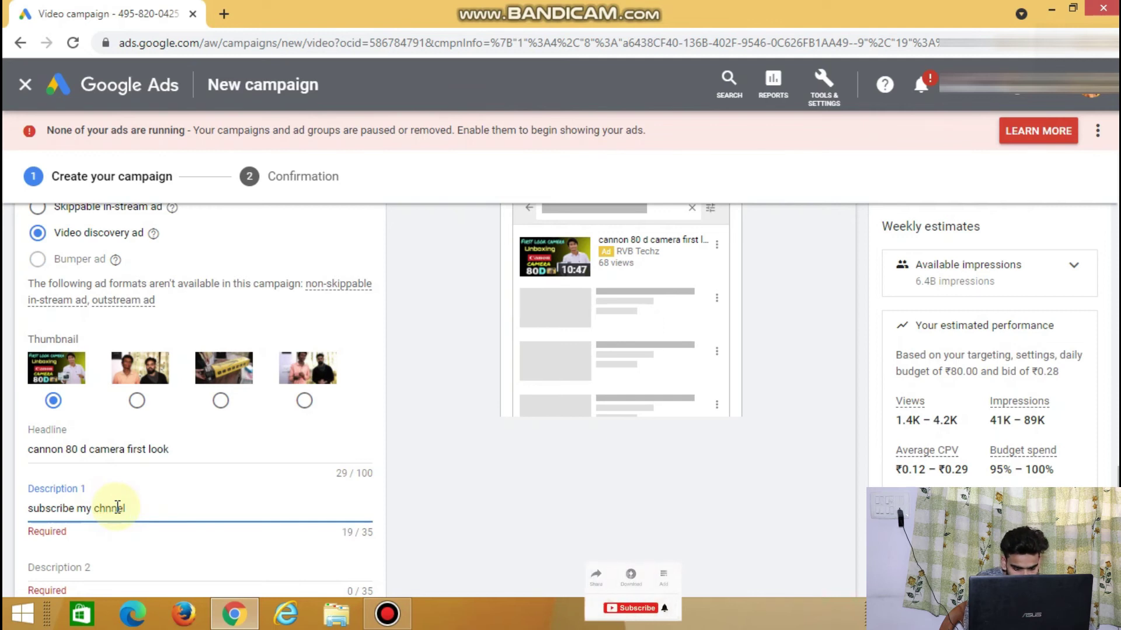
key("BackSpace")
key("Left")
type("a")
Step: Enter "camera cannon 80 d" as the ad's Description 2
left_click(137, 565)
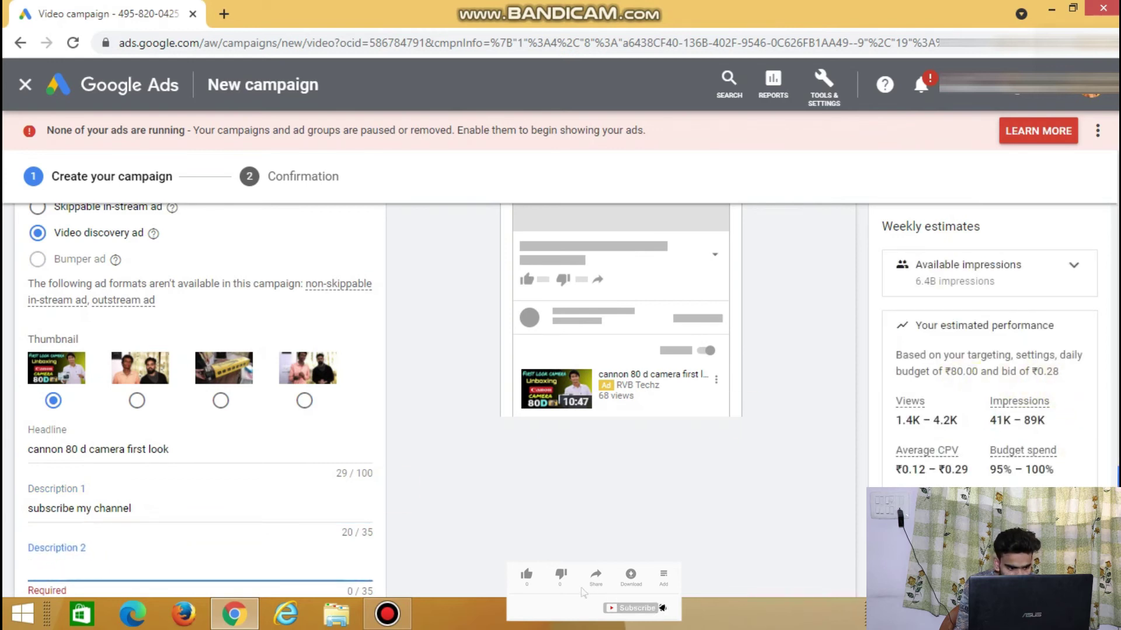
scroll(828, 475, "down", 1)
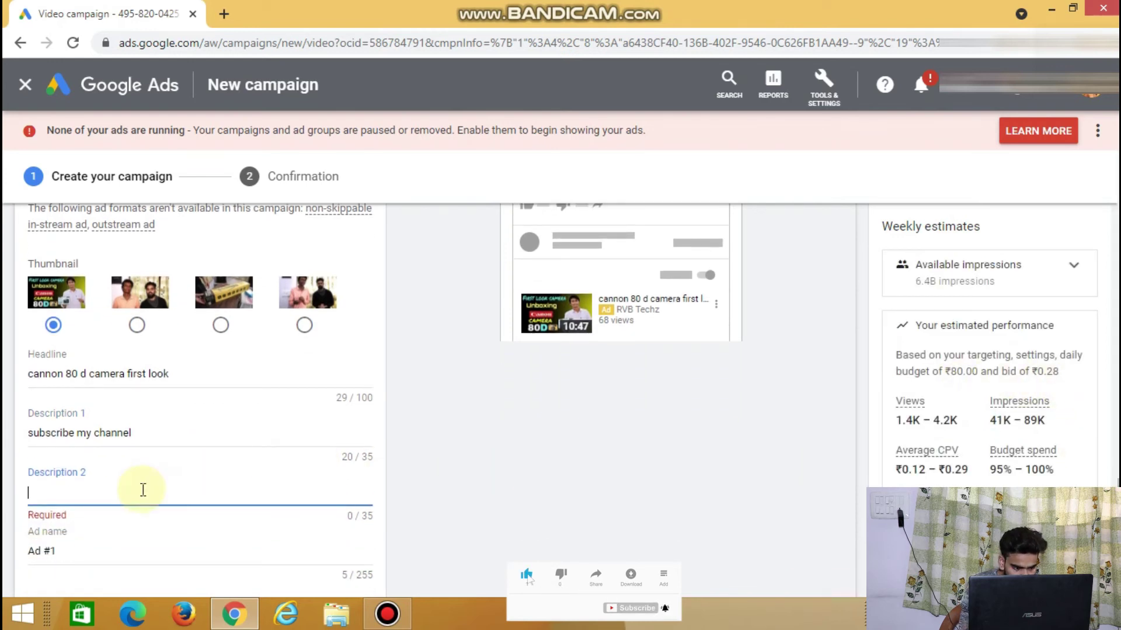
type("c")
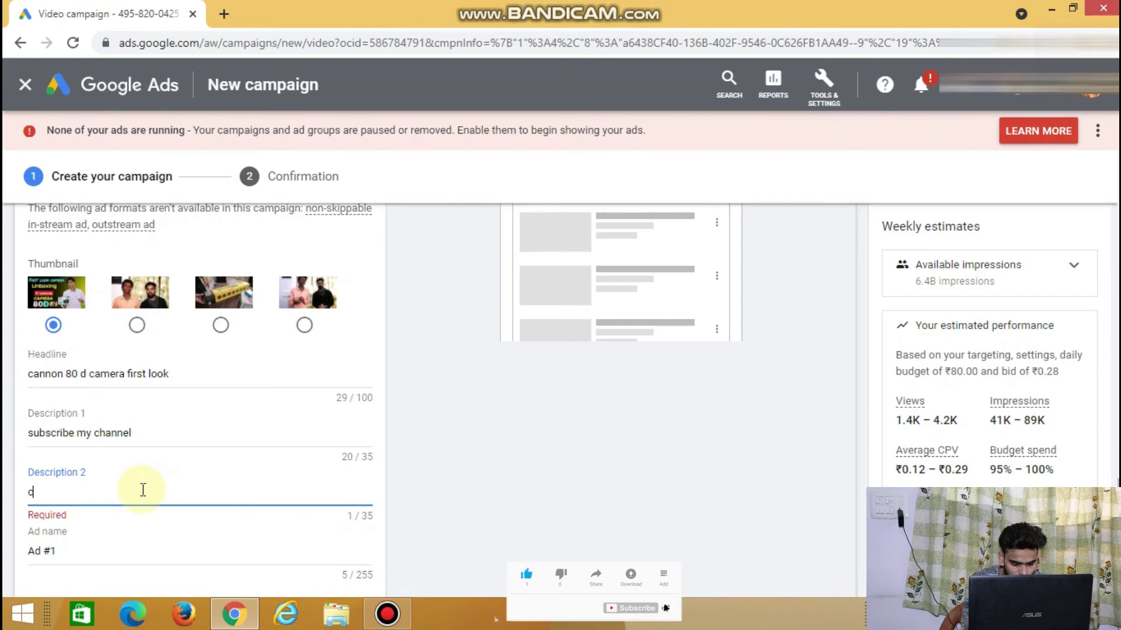
type("amera can")
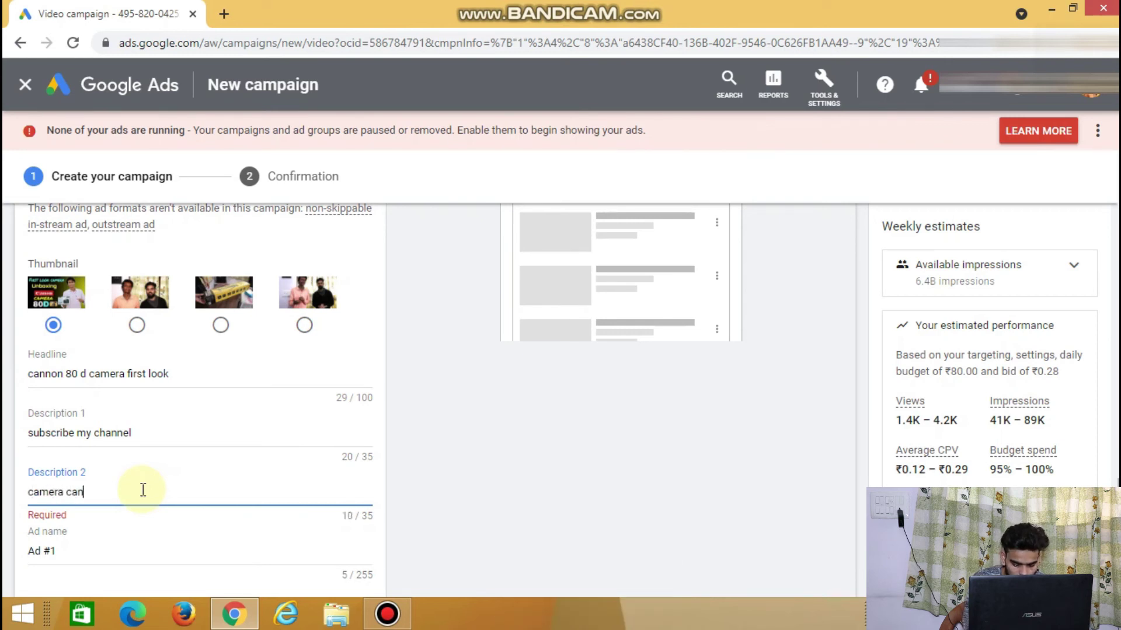
type("non 80")
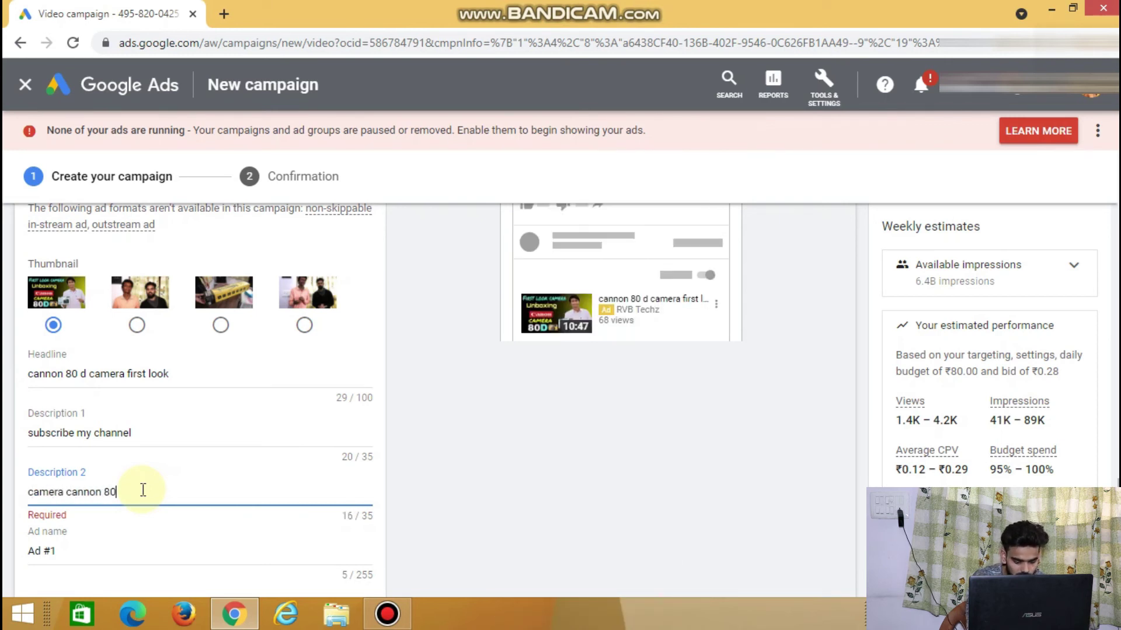
type(" d")
Step: Replace the ad name with "new ad"
left_click(130, 553)
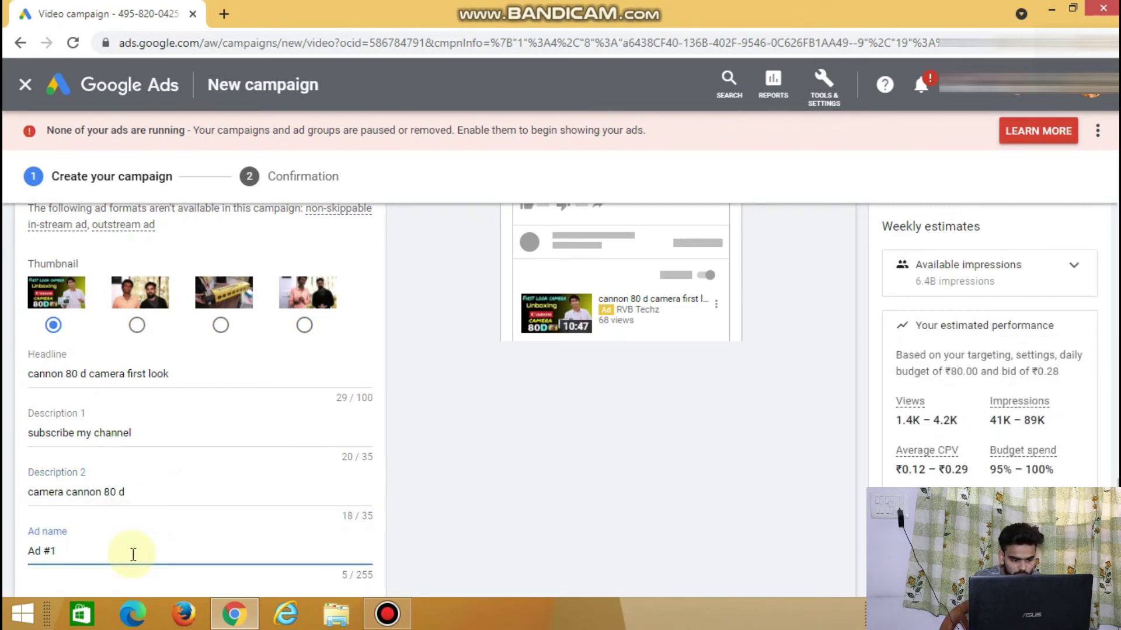
key("BackSpace")
key("BackSpace")
key("BackSpace")
key("BackSpace")
key("BackSpace")
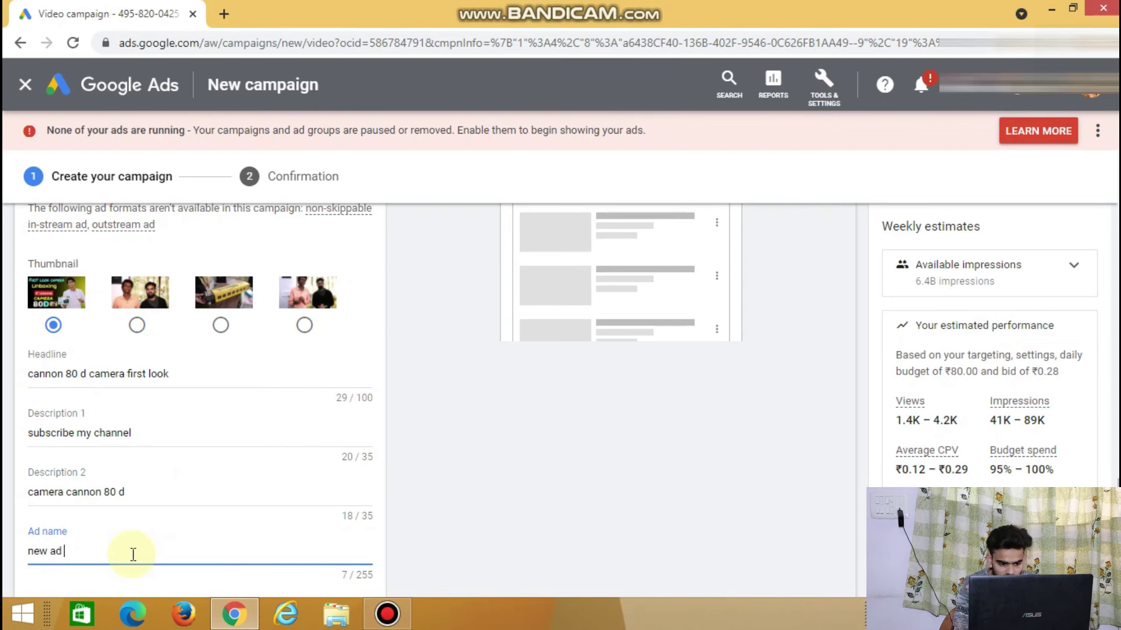
Step: Review the campaign form's dates, networks, locations, ad group, targeting, bidding and video ad settings before creating the campaign
scroll(851, 471, "up", 1)
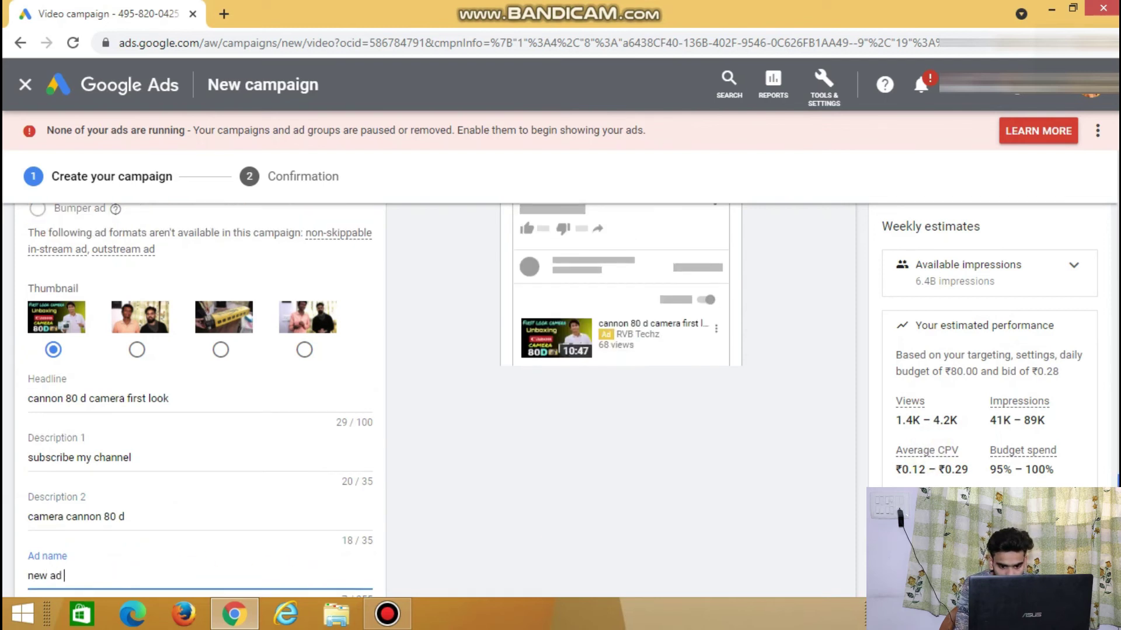
scroll(386, 397, "up", 4)
scroll(434, 401, "up", 14)
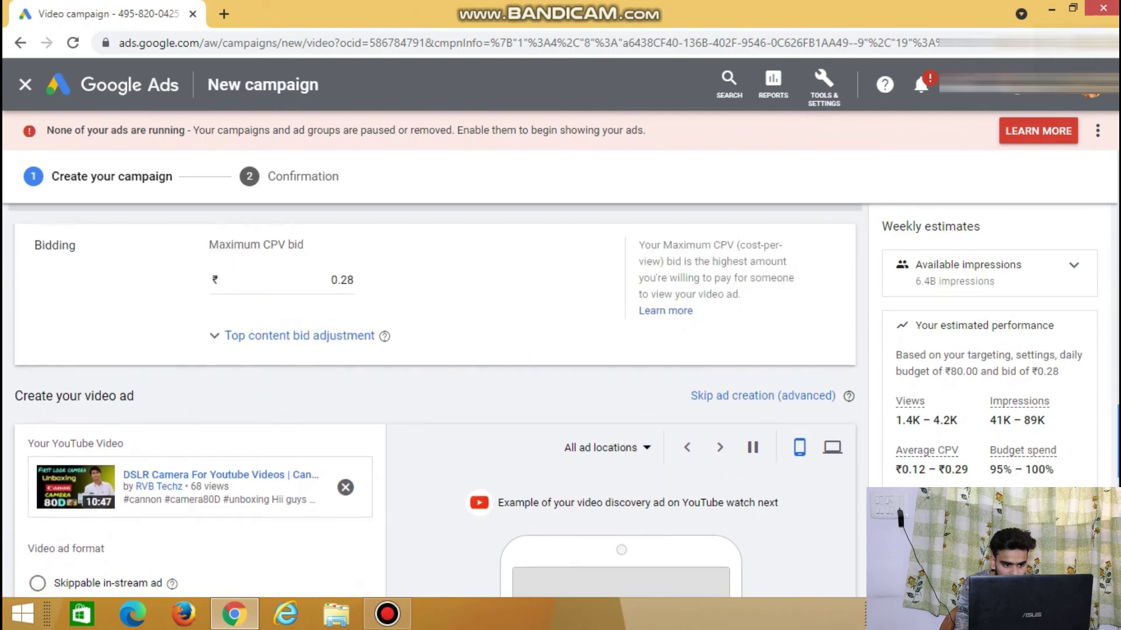
scroll(434, 401, "up", 10)
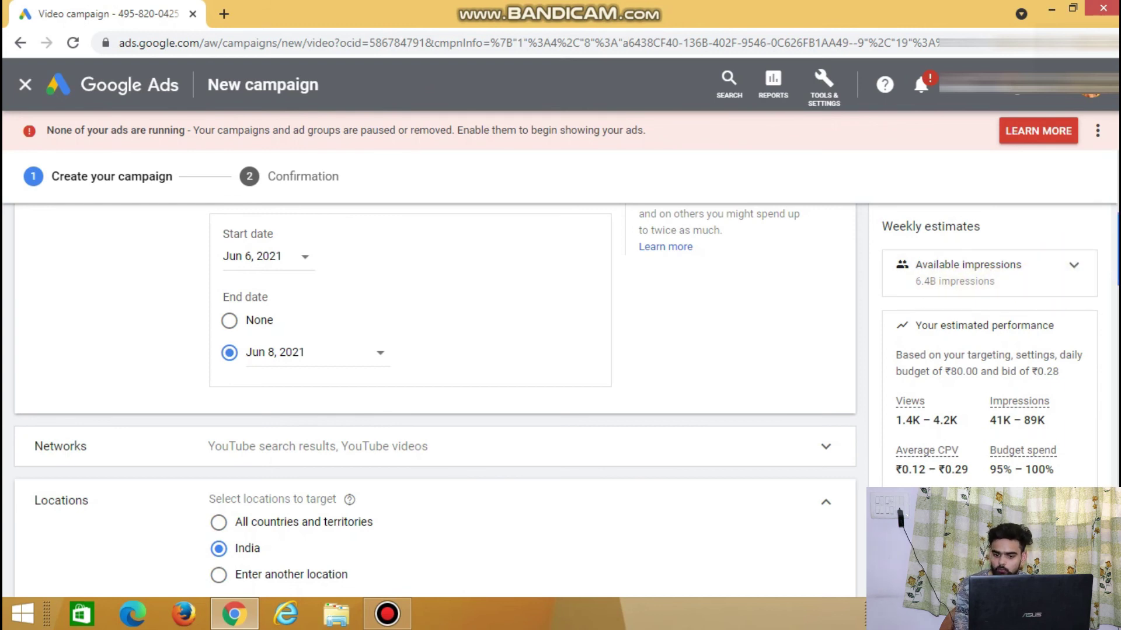
scroll(435, 397, "down", 15)
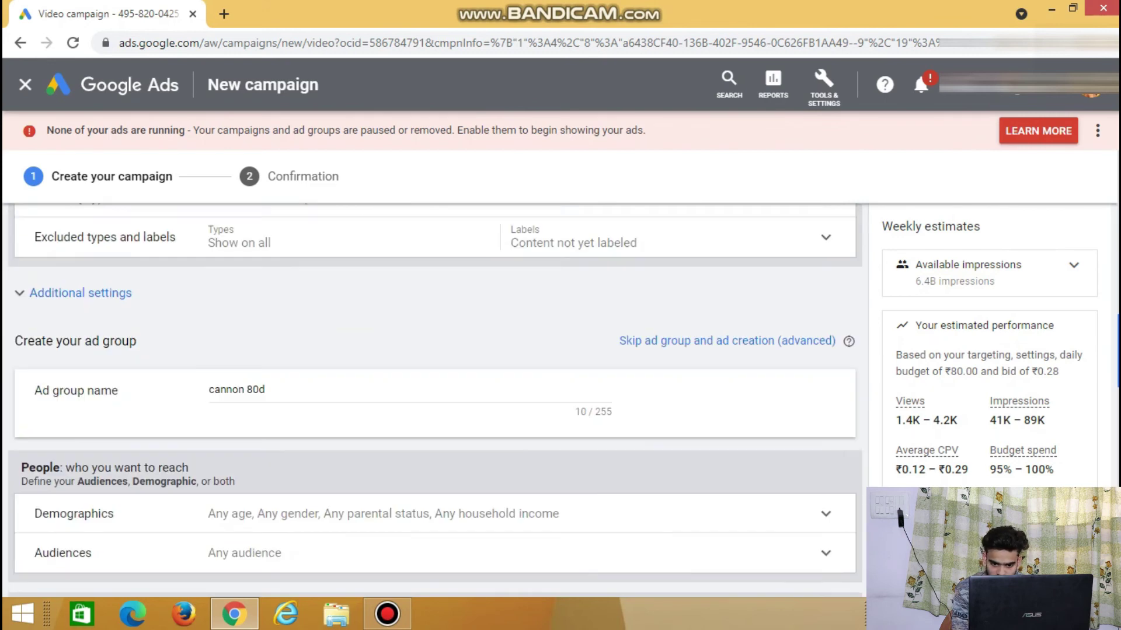
scroll(434, 397, "down", 15)
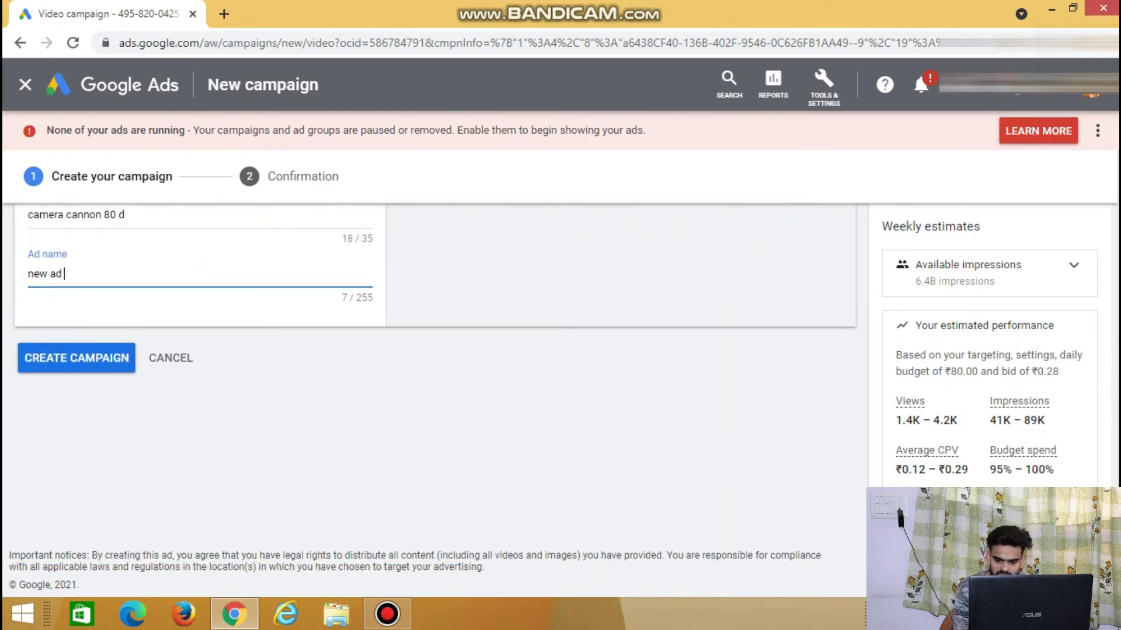
scroll(435, 397, "up", 20)
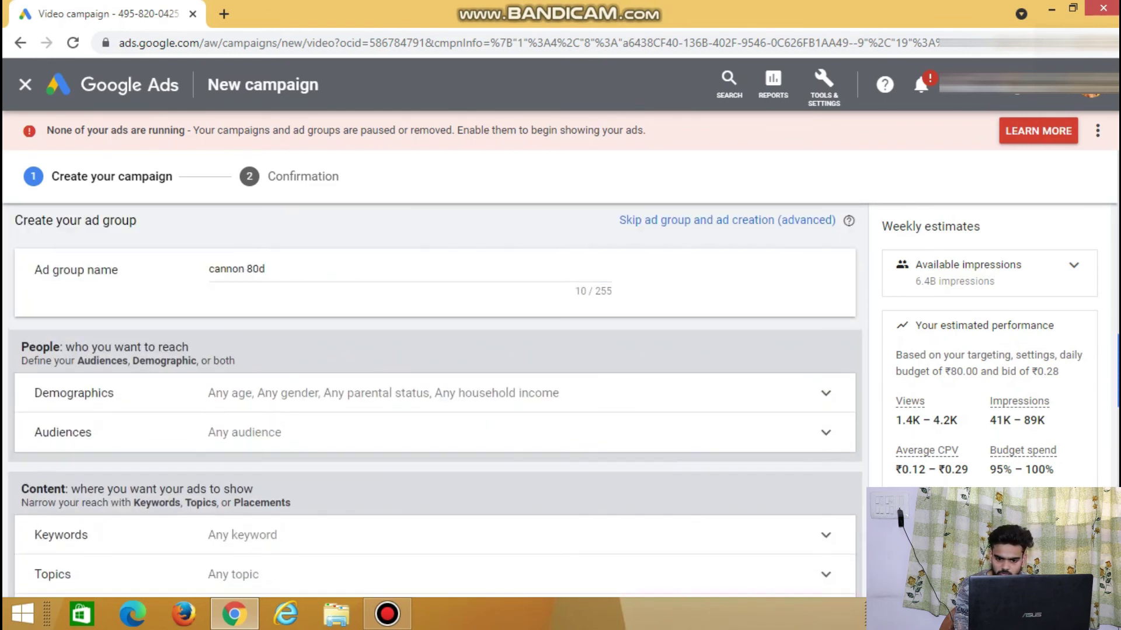
scroll(435, 397, "up", 10)
Step: Create the campaign and continue from its confirmation page to the campaign itself
scroll(435, 397, "down", 12)
scroll(643, 499, "down", 15)
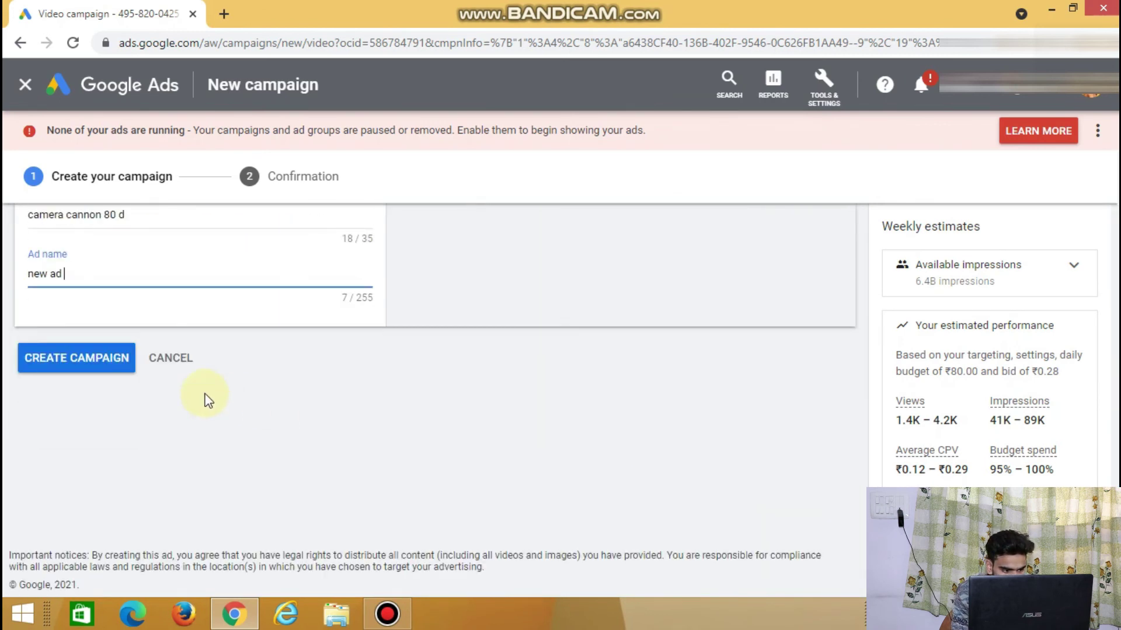
left_click(110, 359)
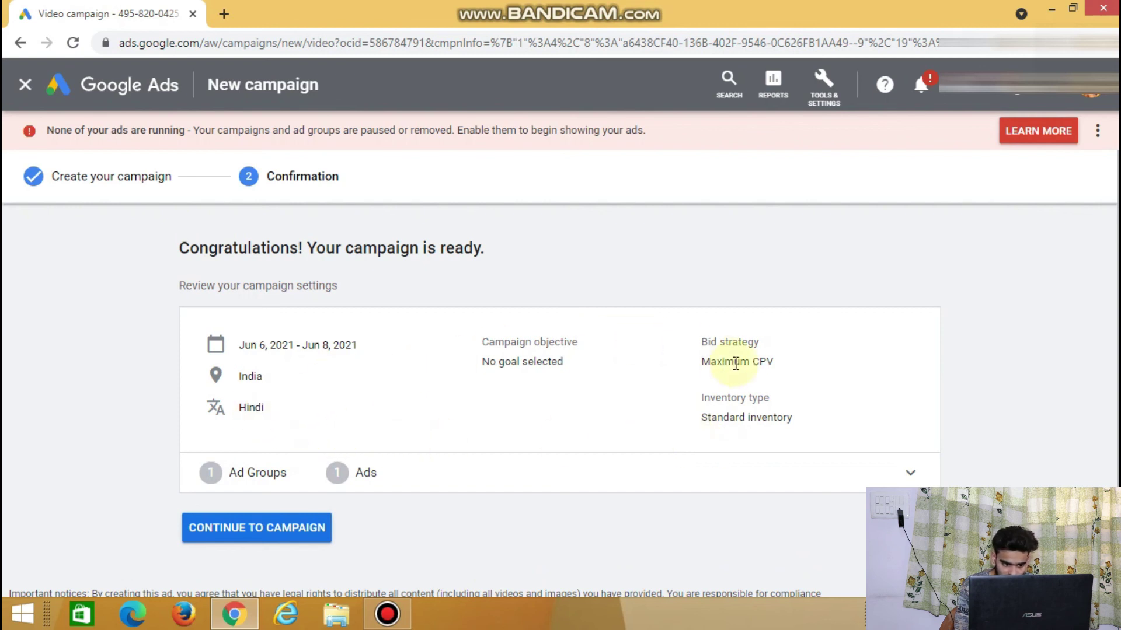
left_click(257, 528)
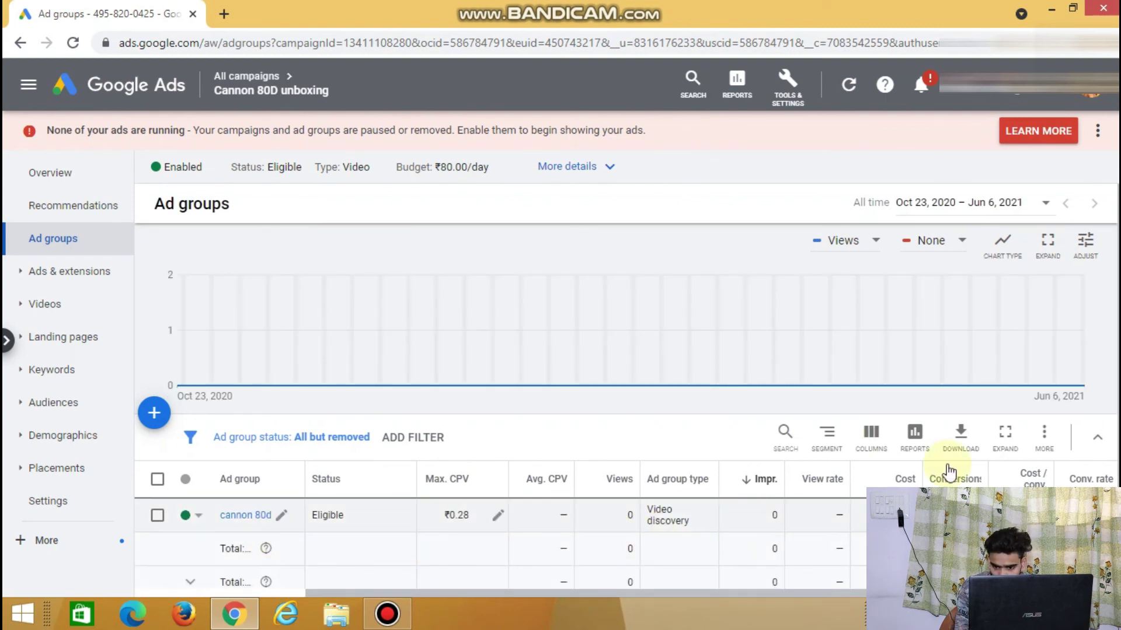
Step: Examine the "cannon 80d" entry in the new campaign's ad groups table, then close the browser window
scroll(626, 409, "down", 2)
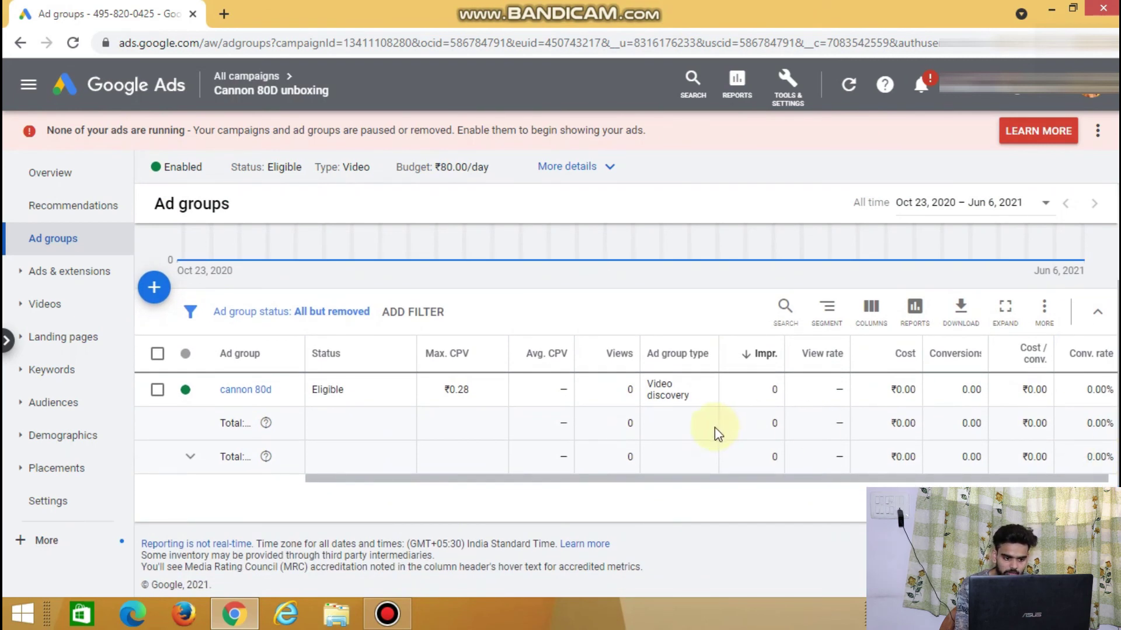
left_click(255, 390)
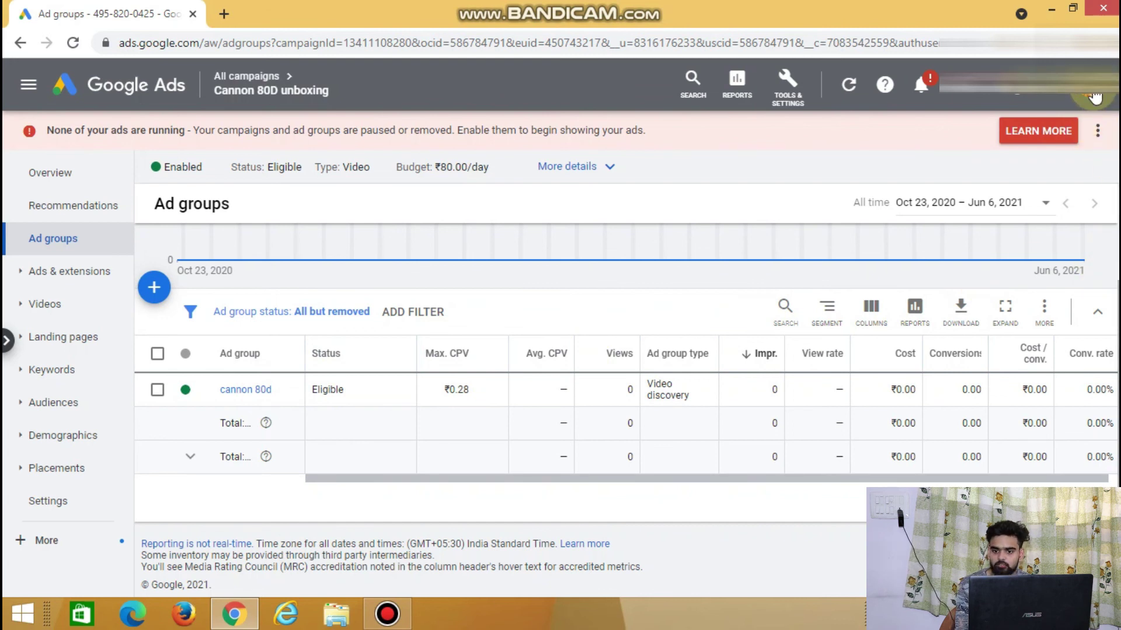
left_click(1112, 8)
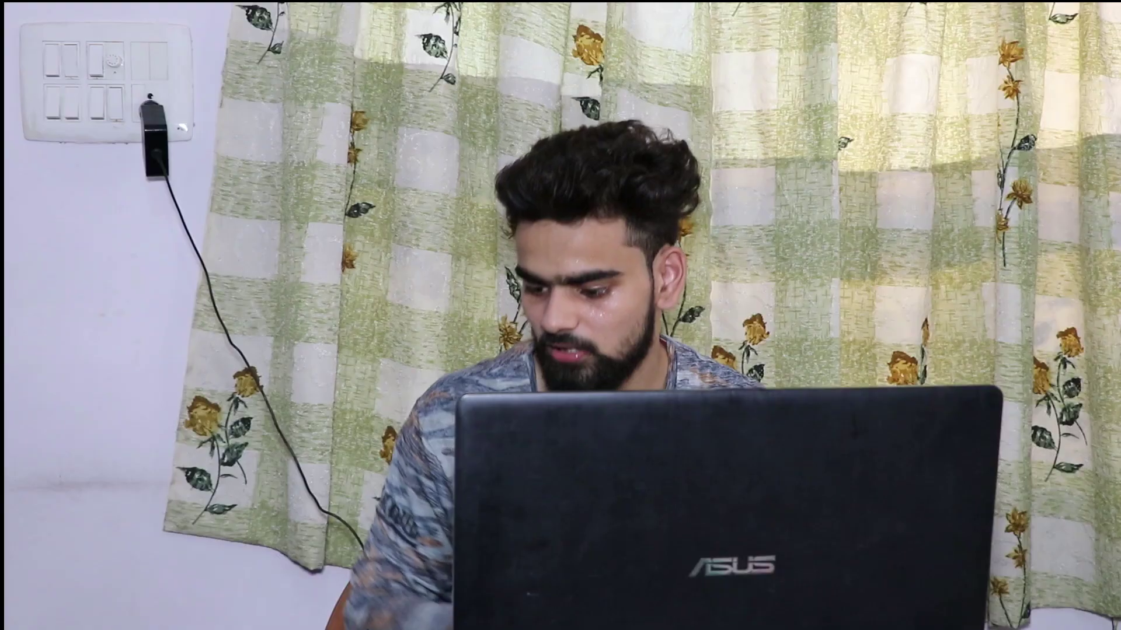